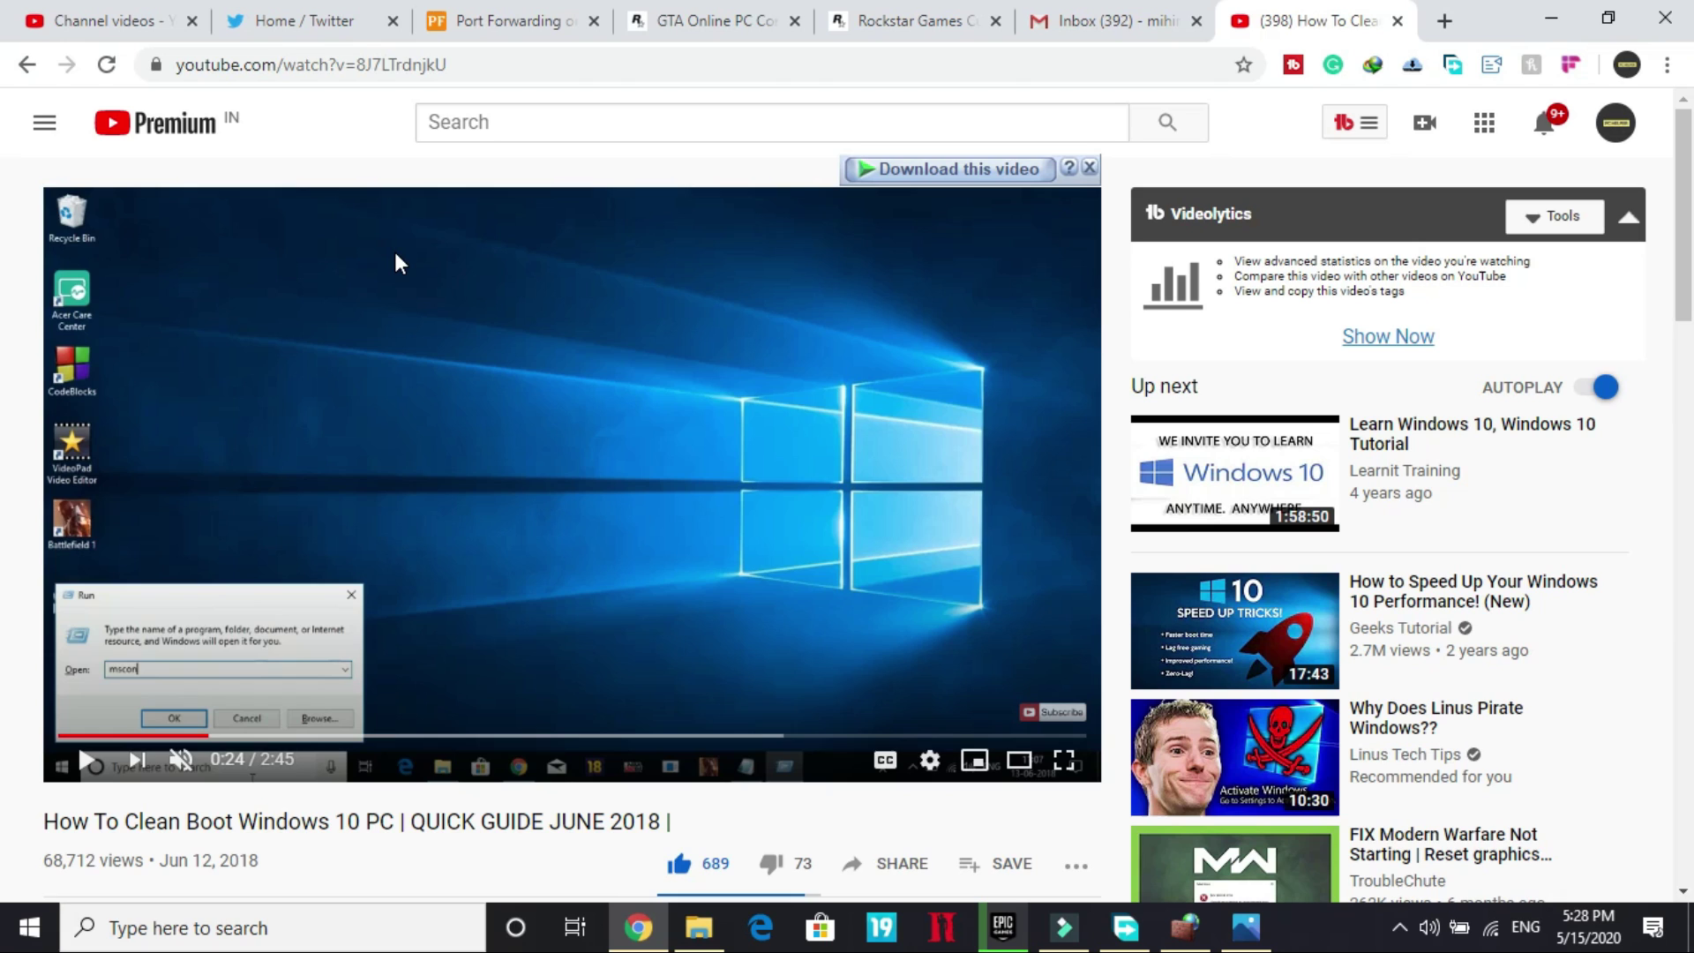
- Scroll the YouTube video page, then minimise Chrome to the desktop with Win+D
{"action": "scroll", "coordinate": [313, 441], "scroll_direction": "down", "scroll_amount": 1}
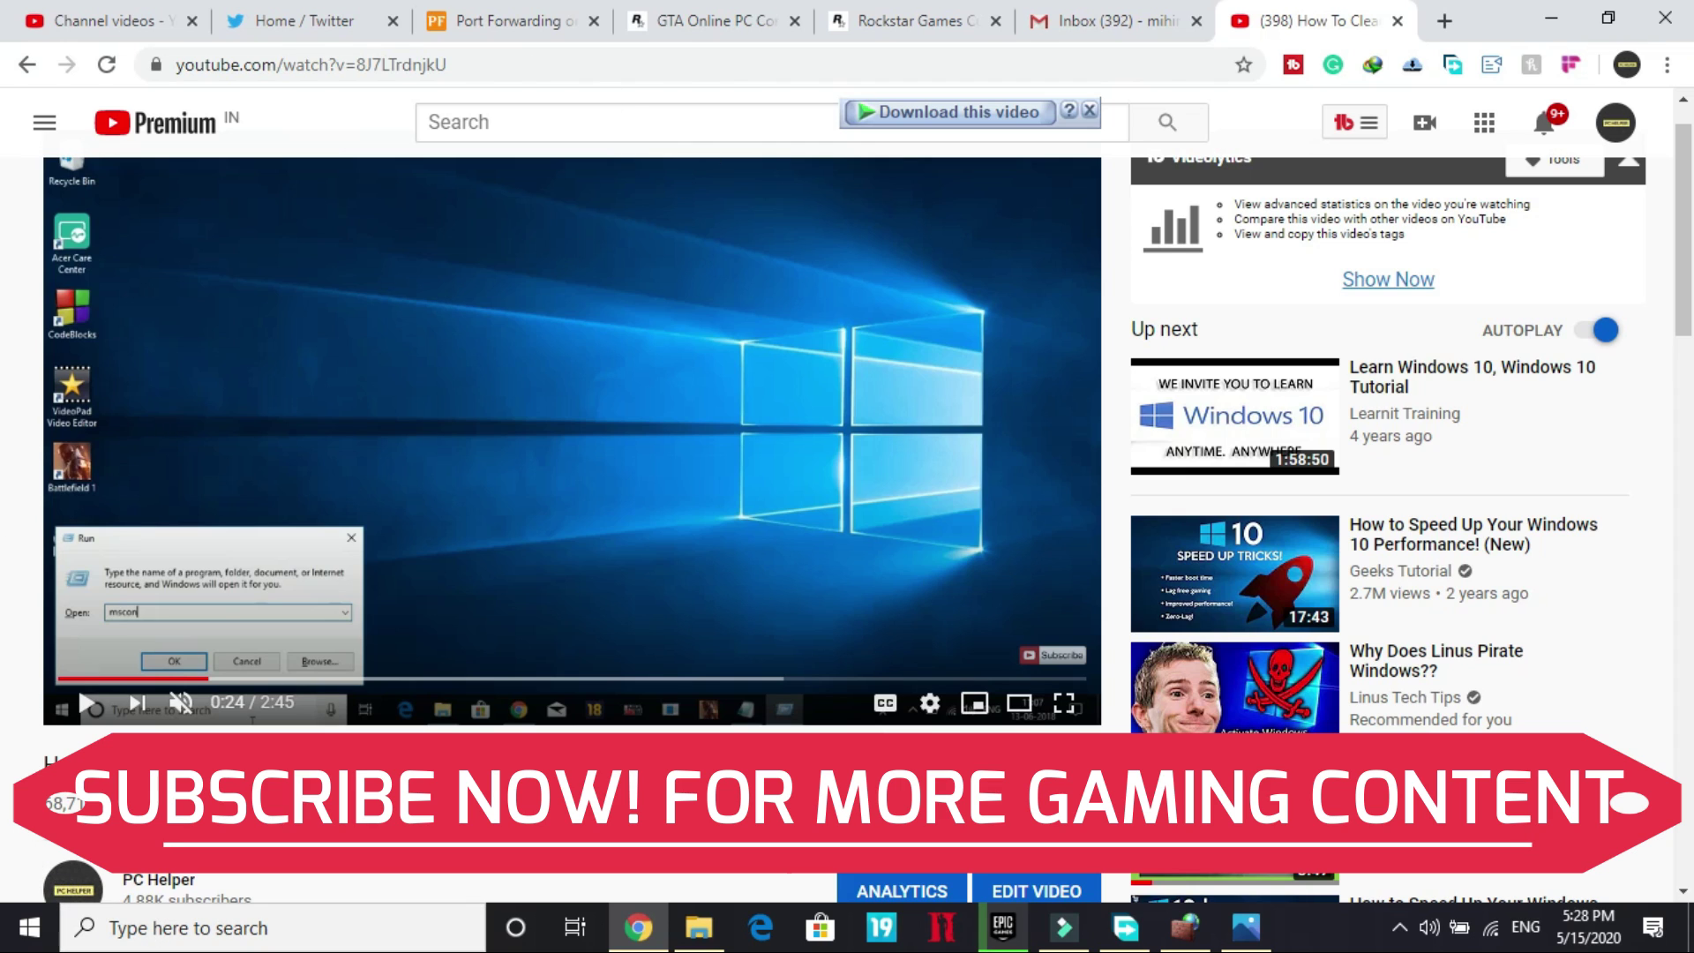
{"action": "left_click_drag", "start_coordinate": [106, 805], "coordinate": [429, 819]}
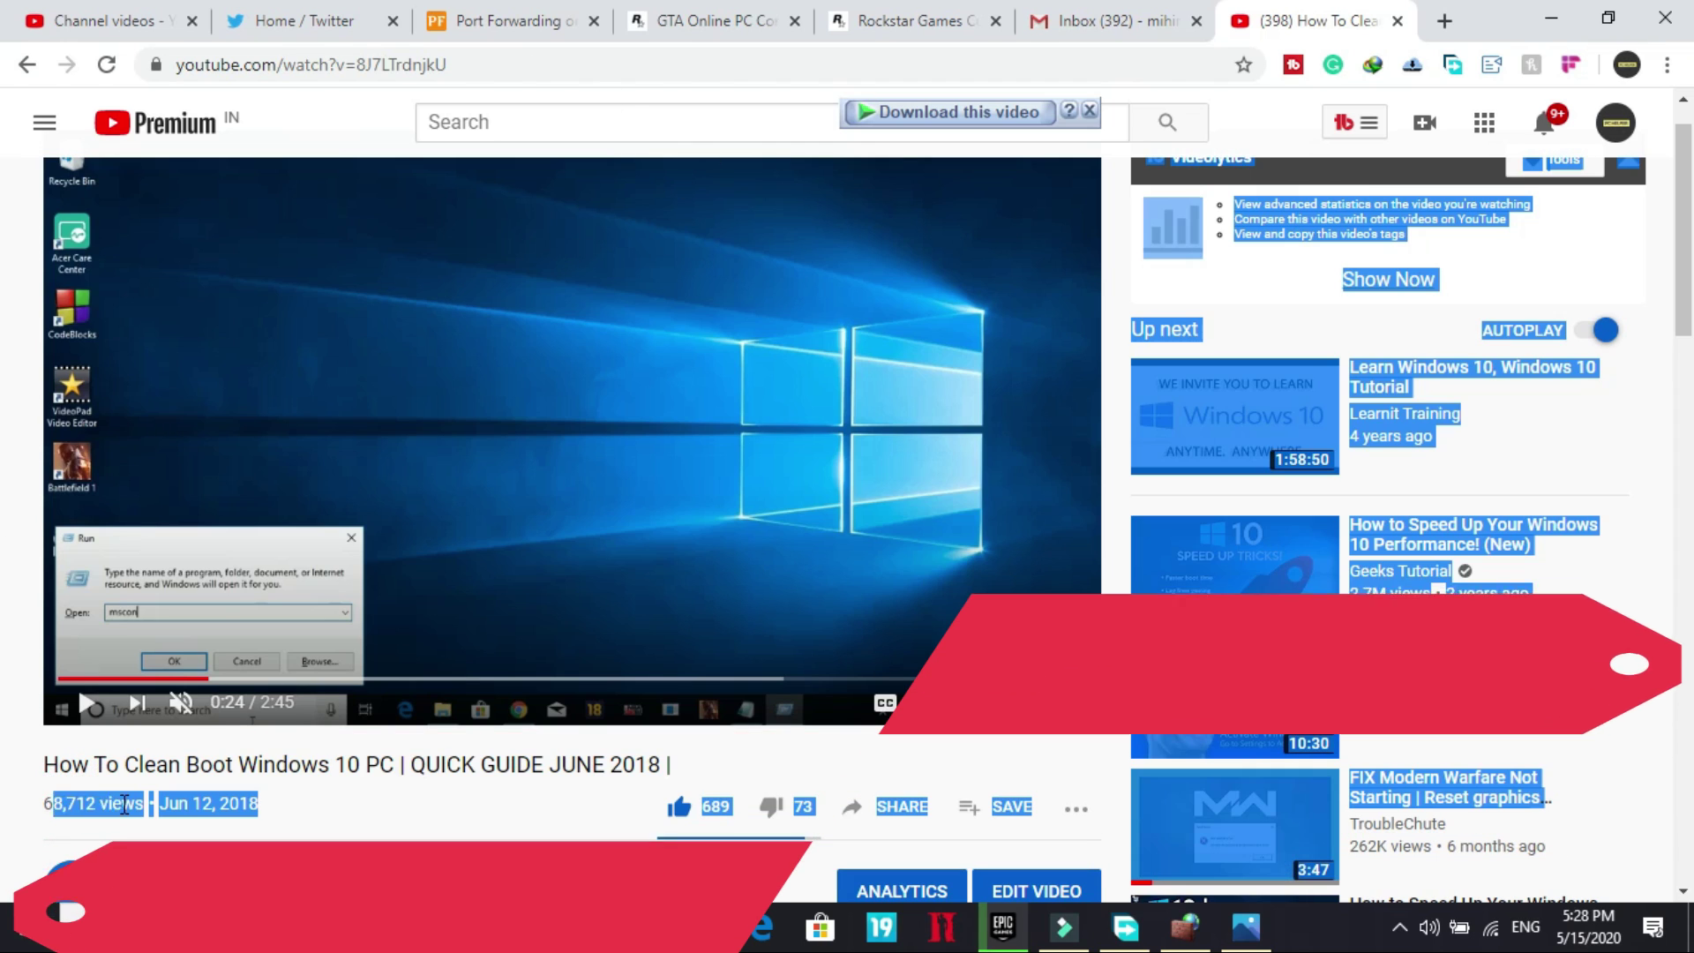
{"action": "left_click", "coordinate": [430, 819]}
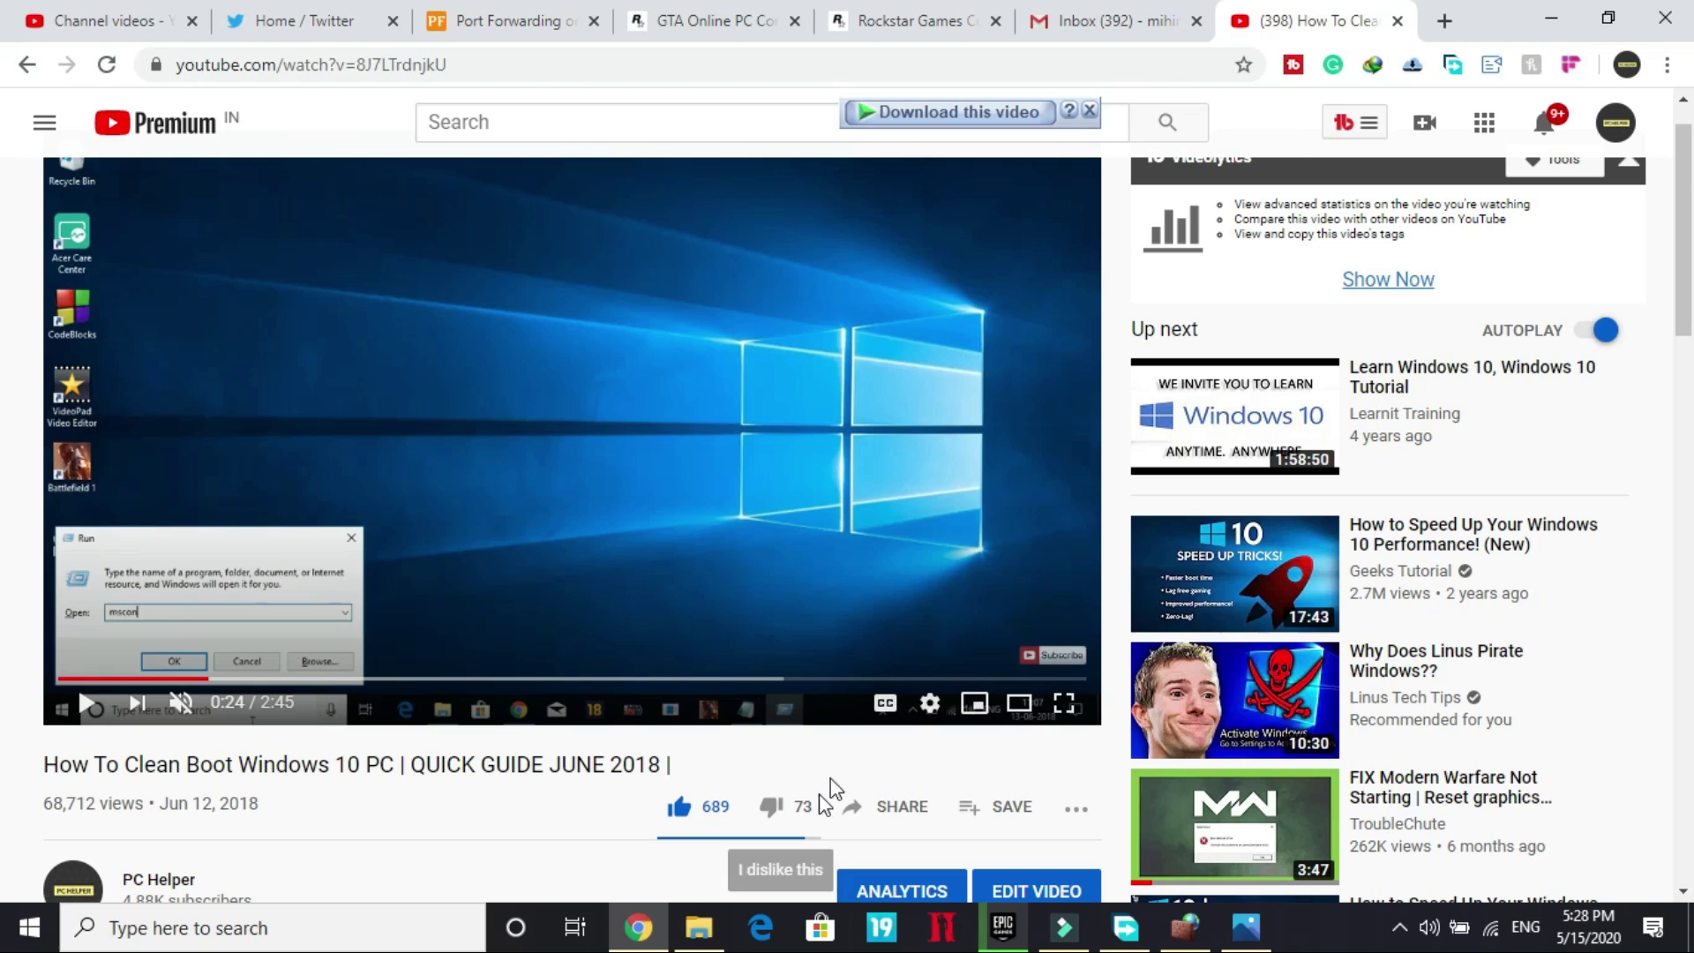
{"action": "scroll", "coordinate": [481, 834], "scroll_direction": "up", "scroll_amount": 1}
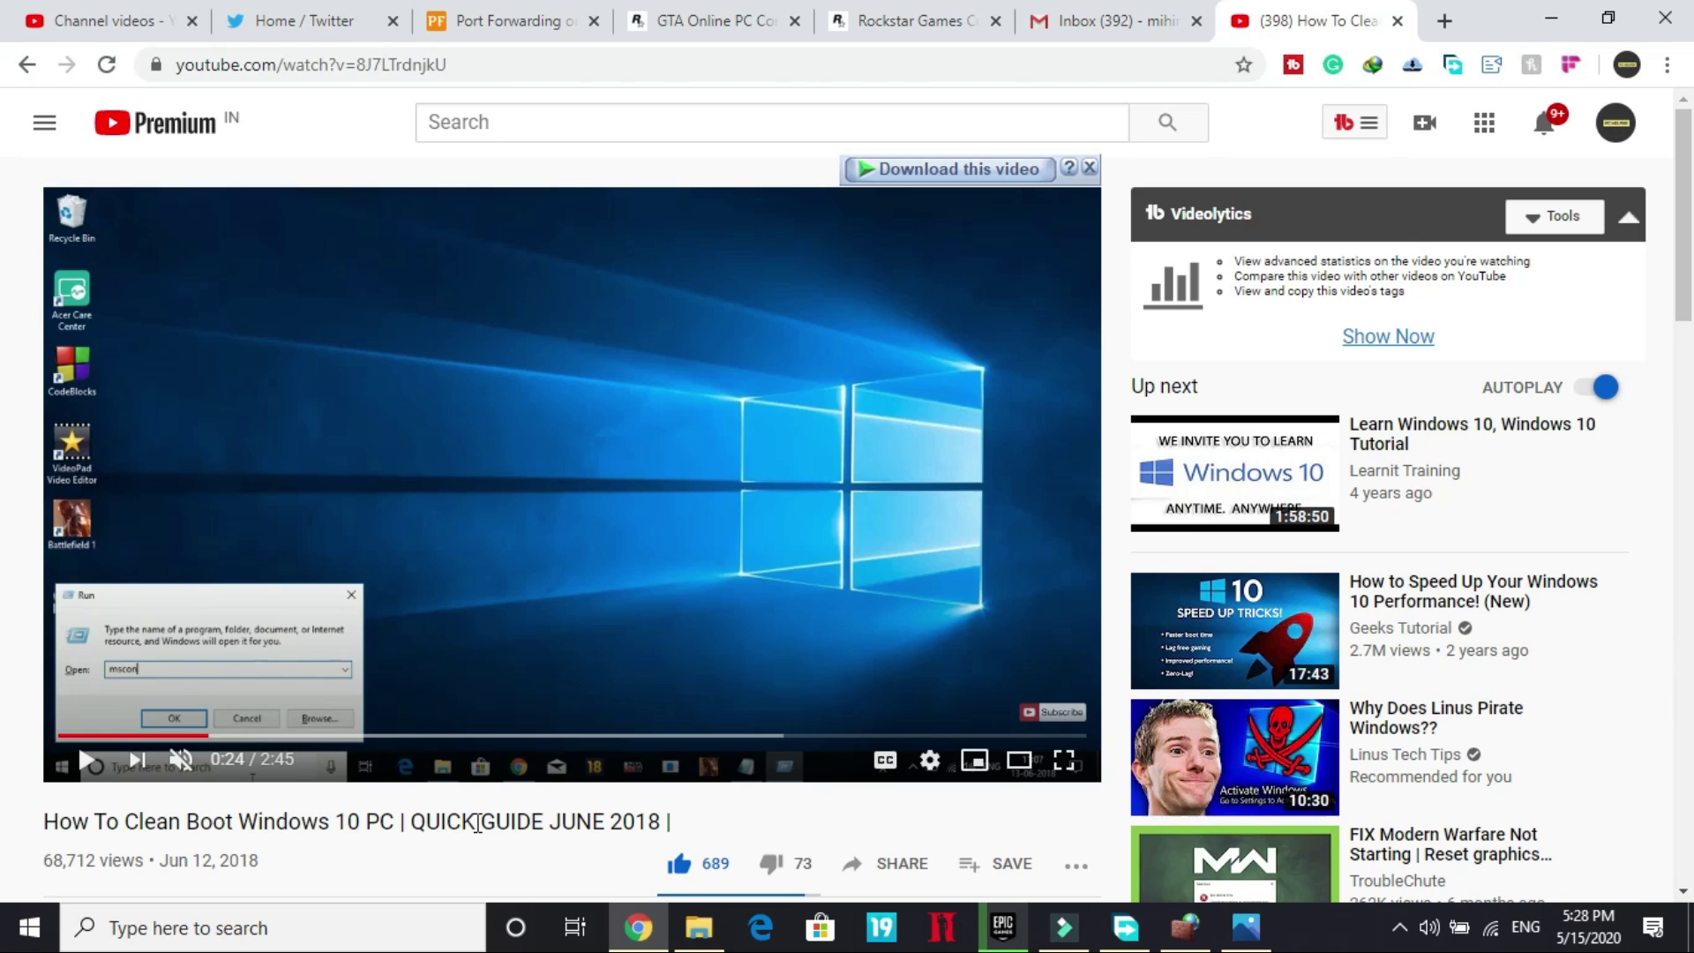
{"action": "key", "text": "super+d"}
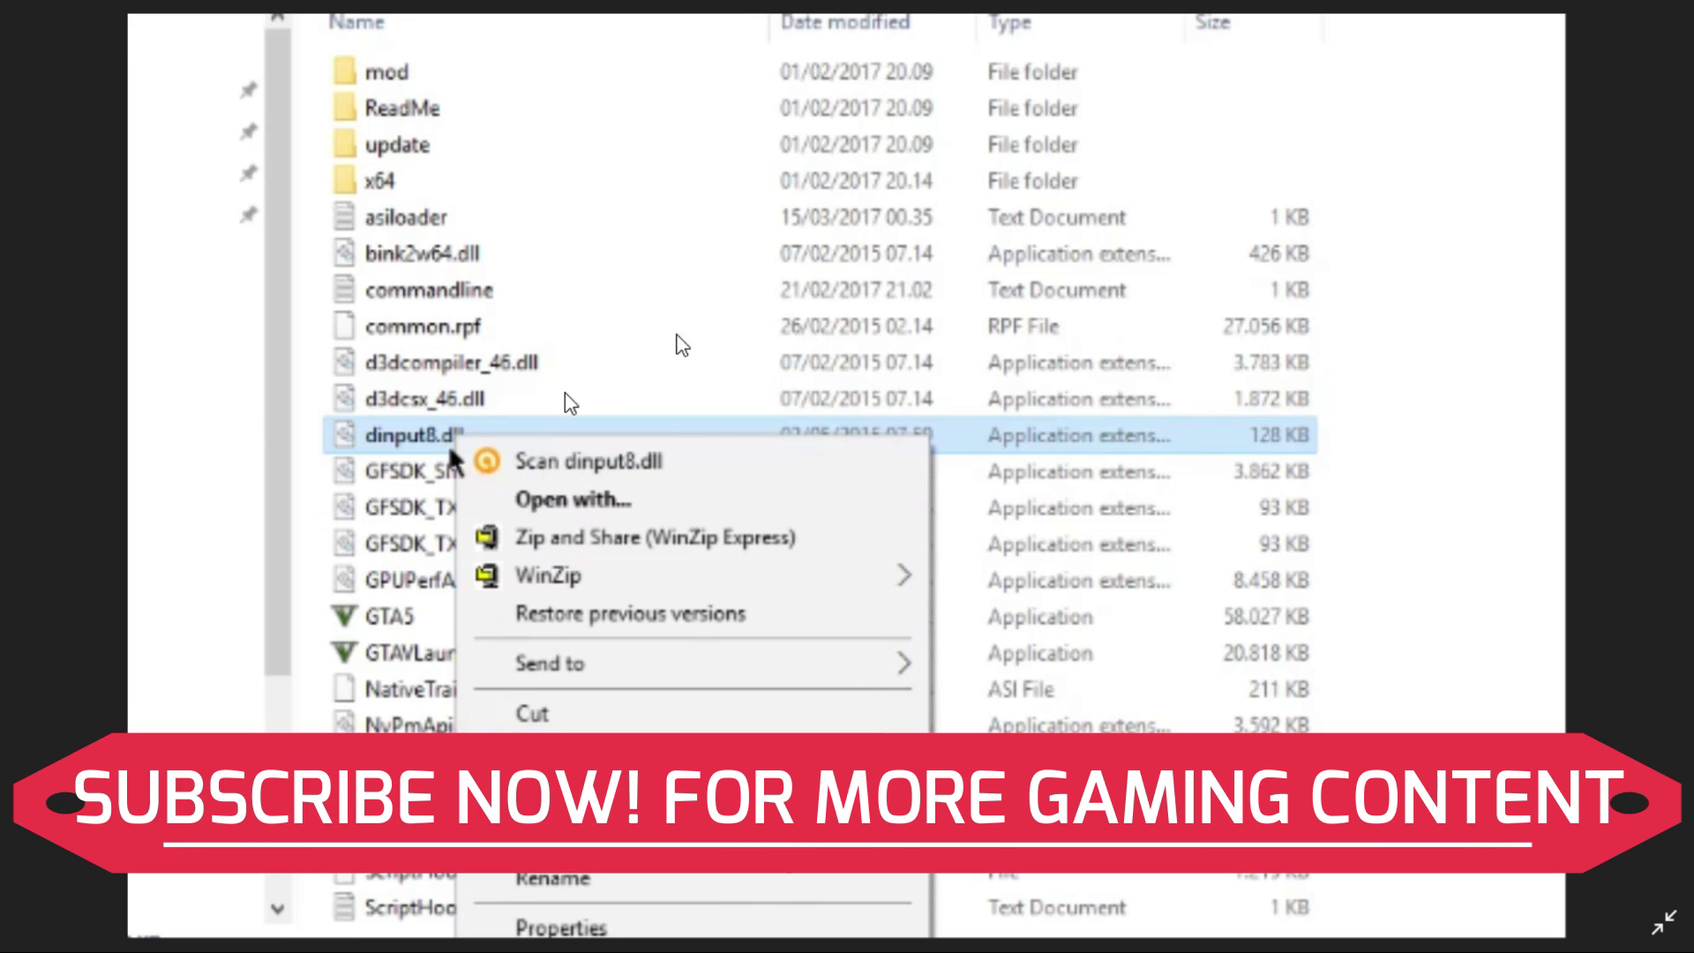
- Close the Photos window showing the GTA V clip
{"action": "left_click", "coordinate": [608, 551]}
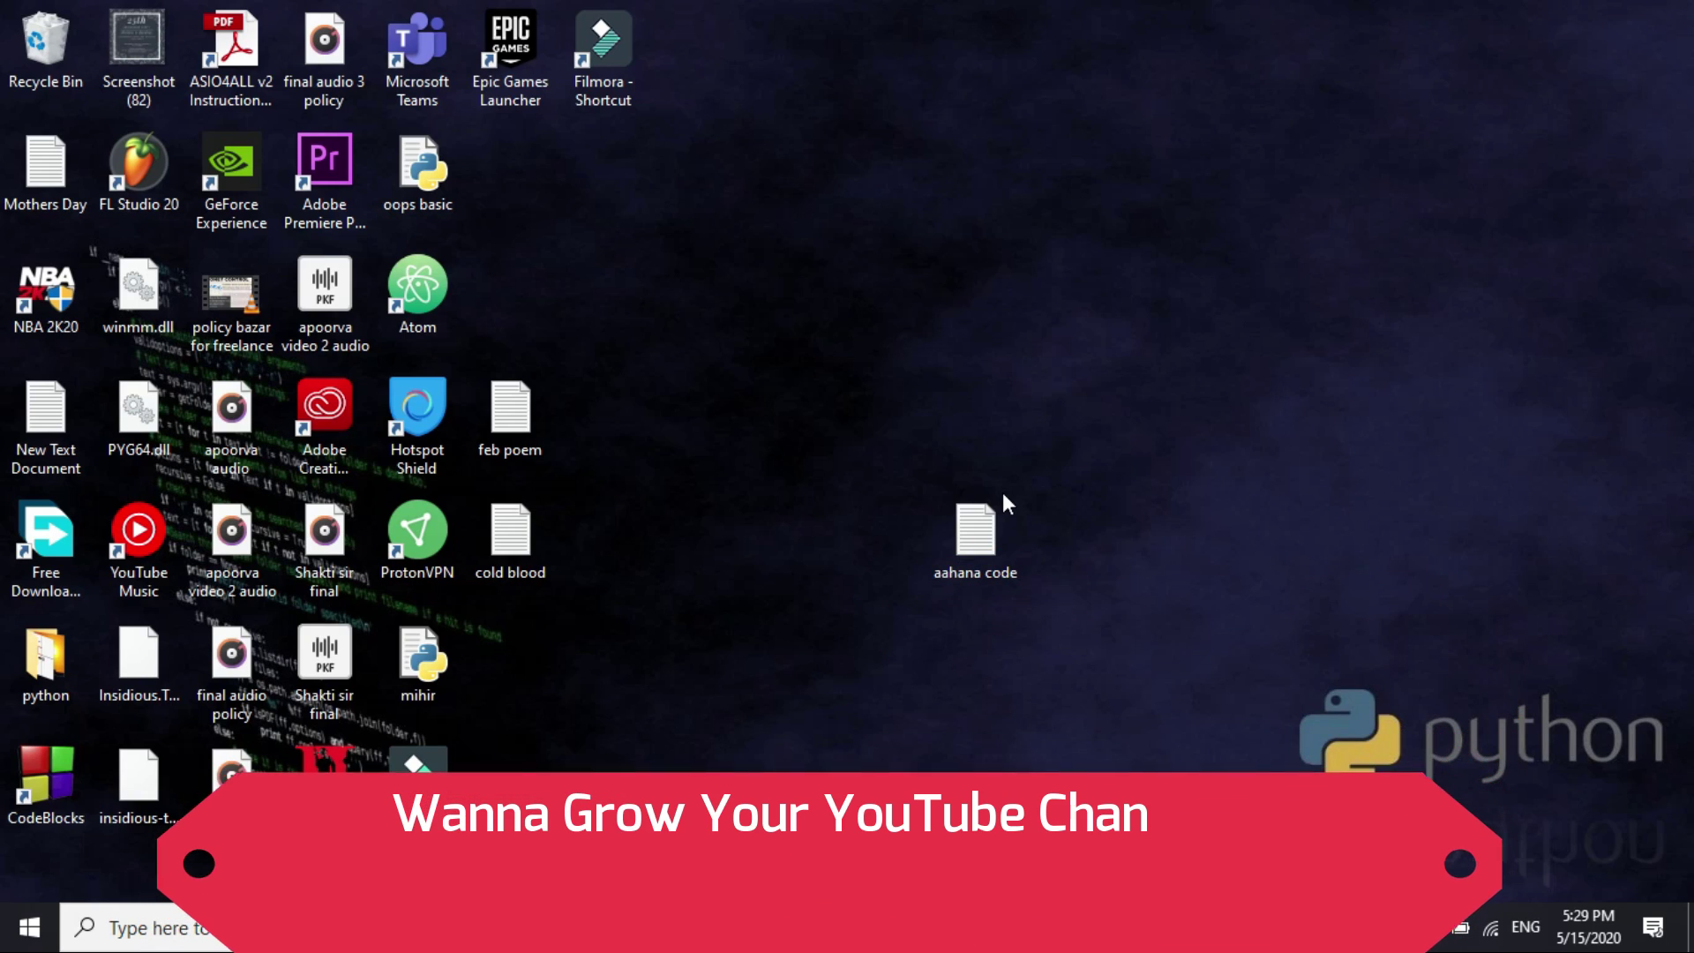
- Restore Chrome on the GTA Online PC Connection Troubleshooting article tab
{"action": "mouse_move", "coordinate": [637, 934]}
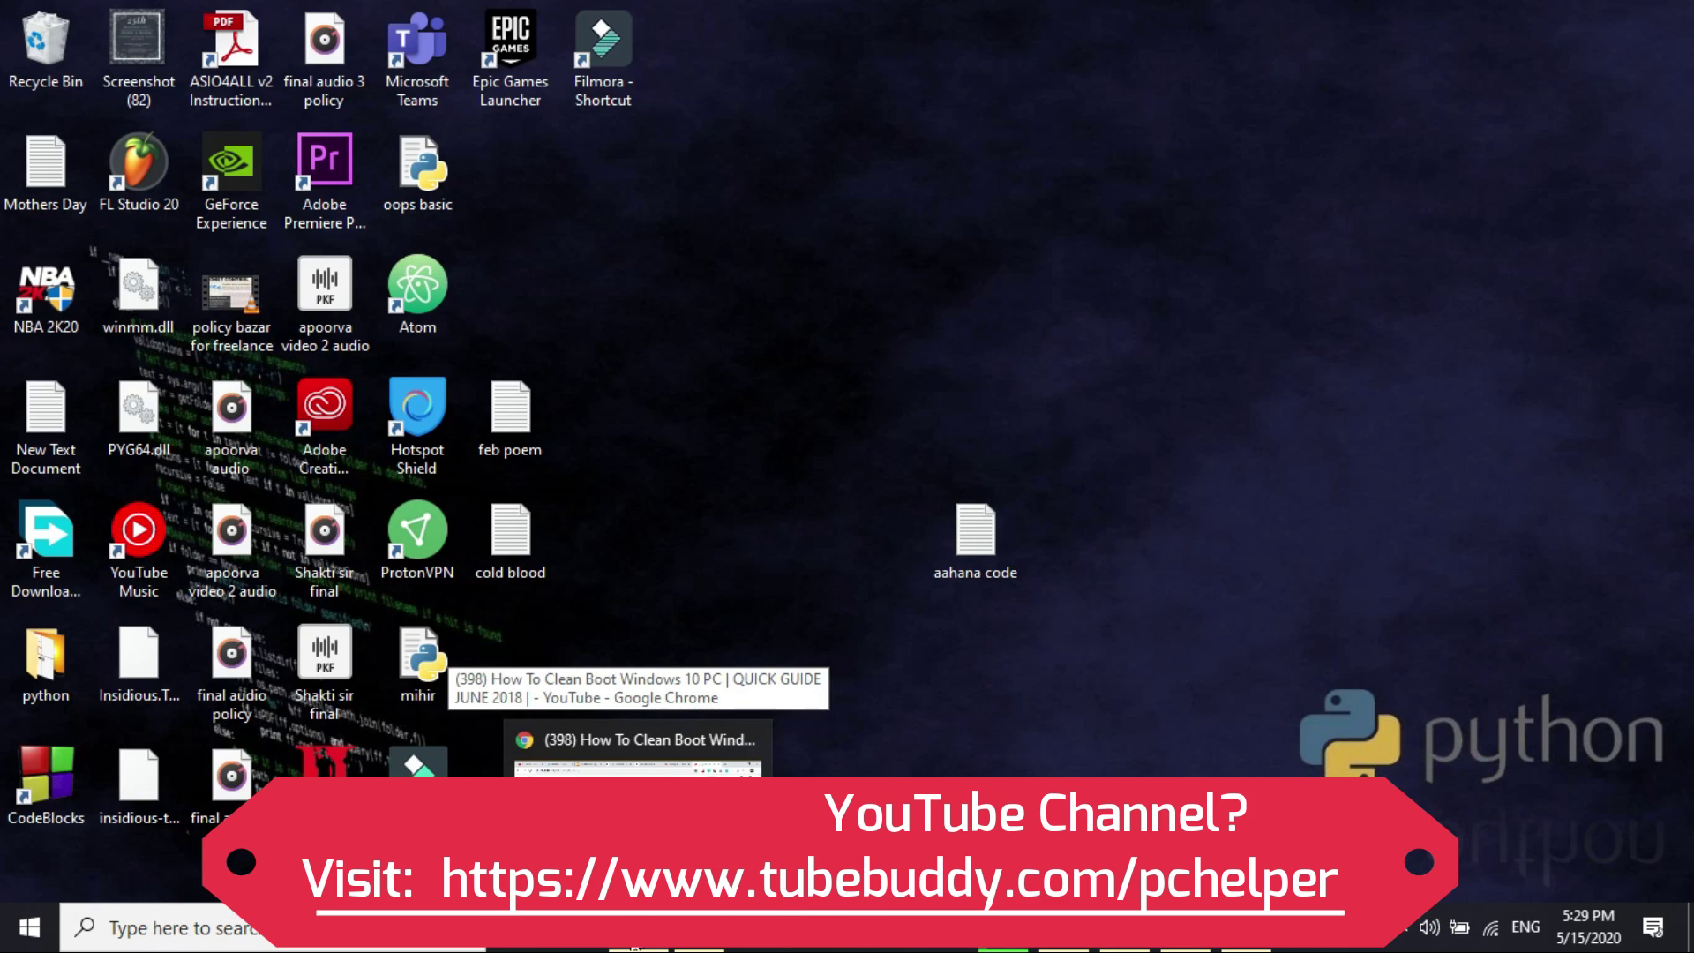
{"action": "left_click", "coordinate": [637, 790]}
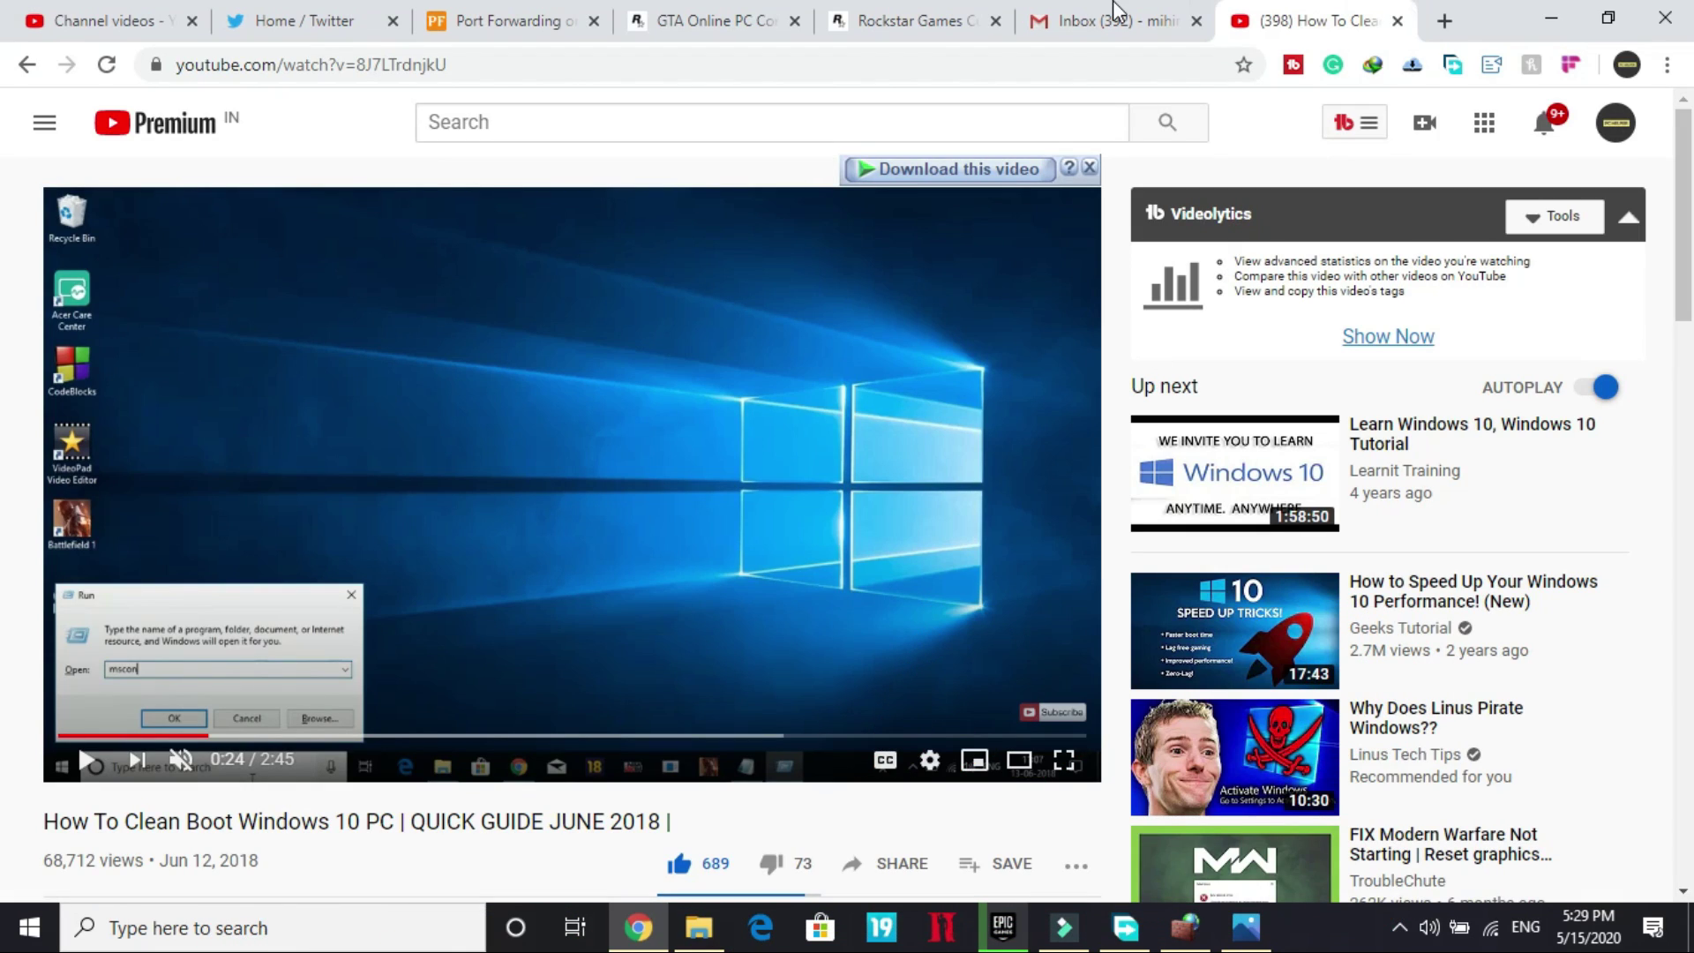
{"action": "left_click", "coordinate": [728, 19]}
- Scroll the article to the required ports and highlight 6672 (UDP)
{"action": "scroll", "coordinate": [412, 329], "scroll_direction": "up", "scroll_amount": 20}
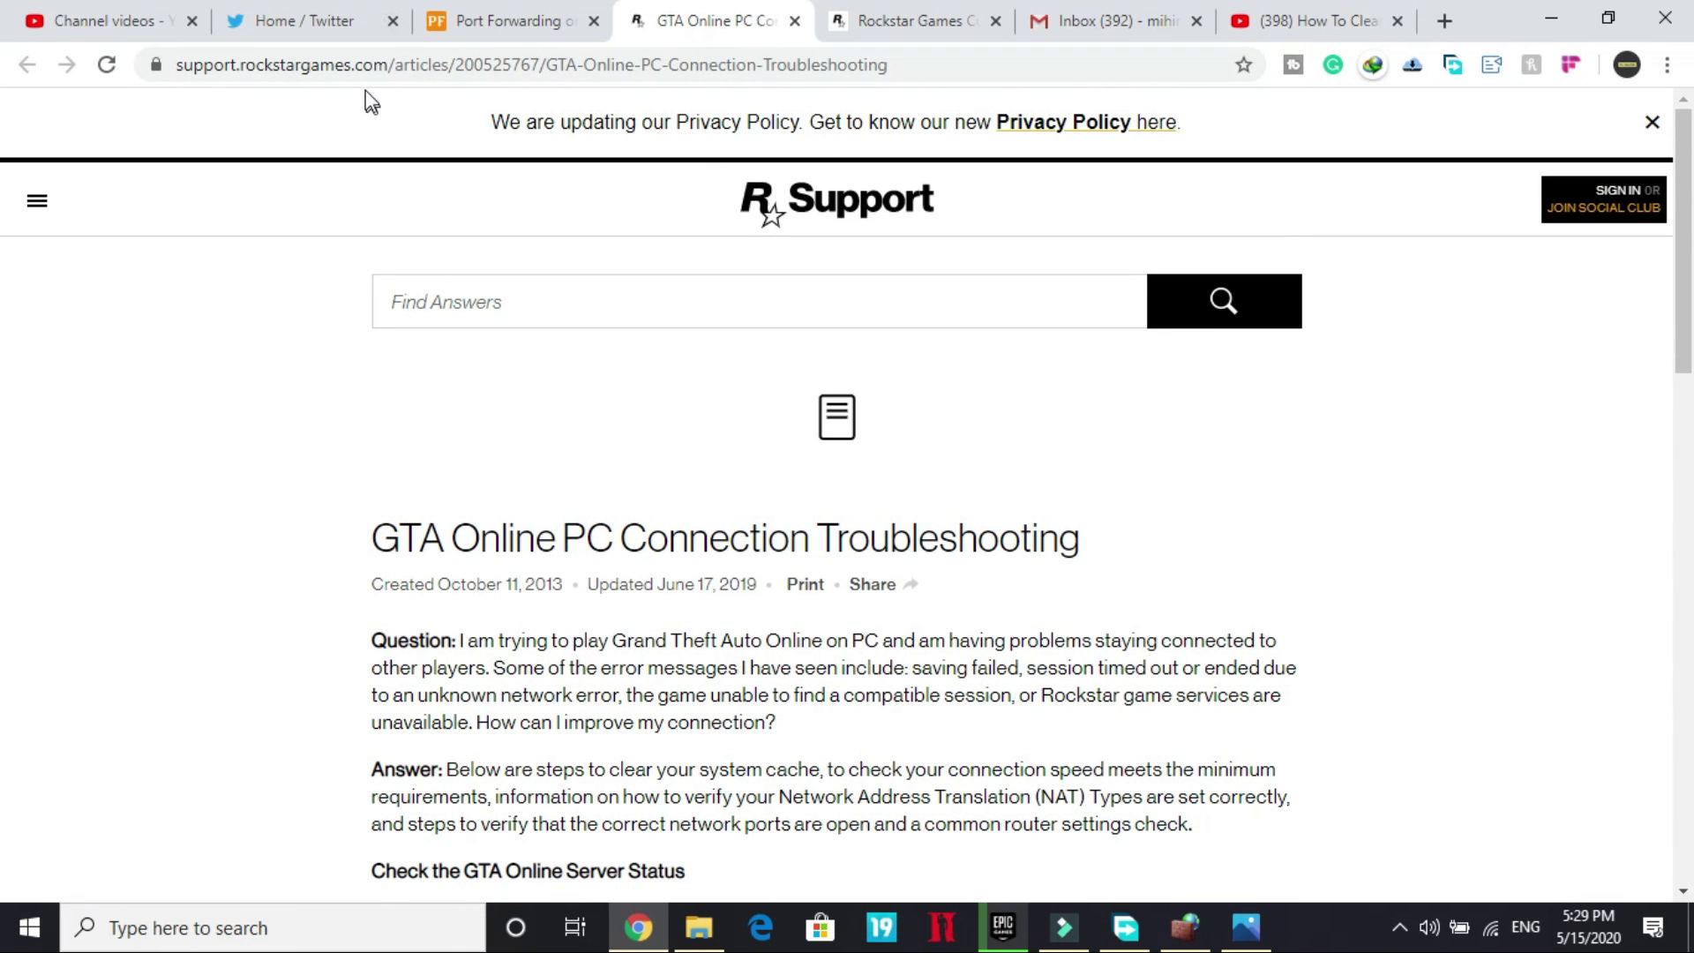
{"action": "scroll", "coordinate": [511, 416], "scroll_direction": "down", "scroll_amount": 9}
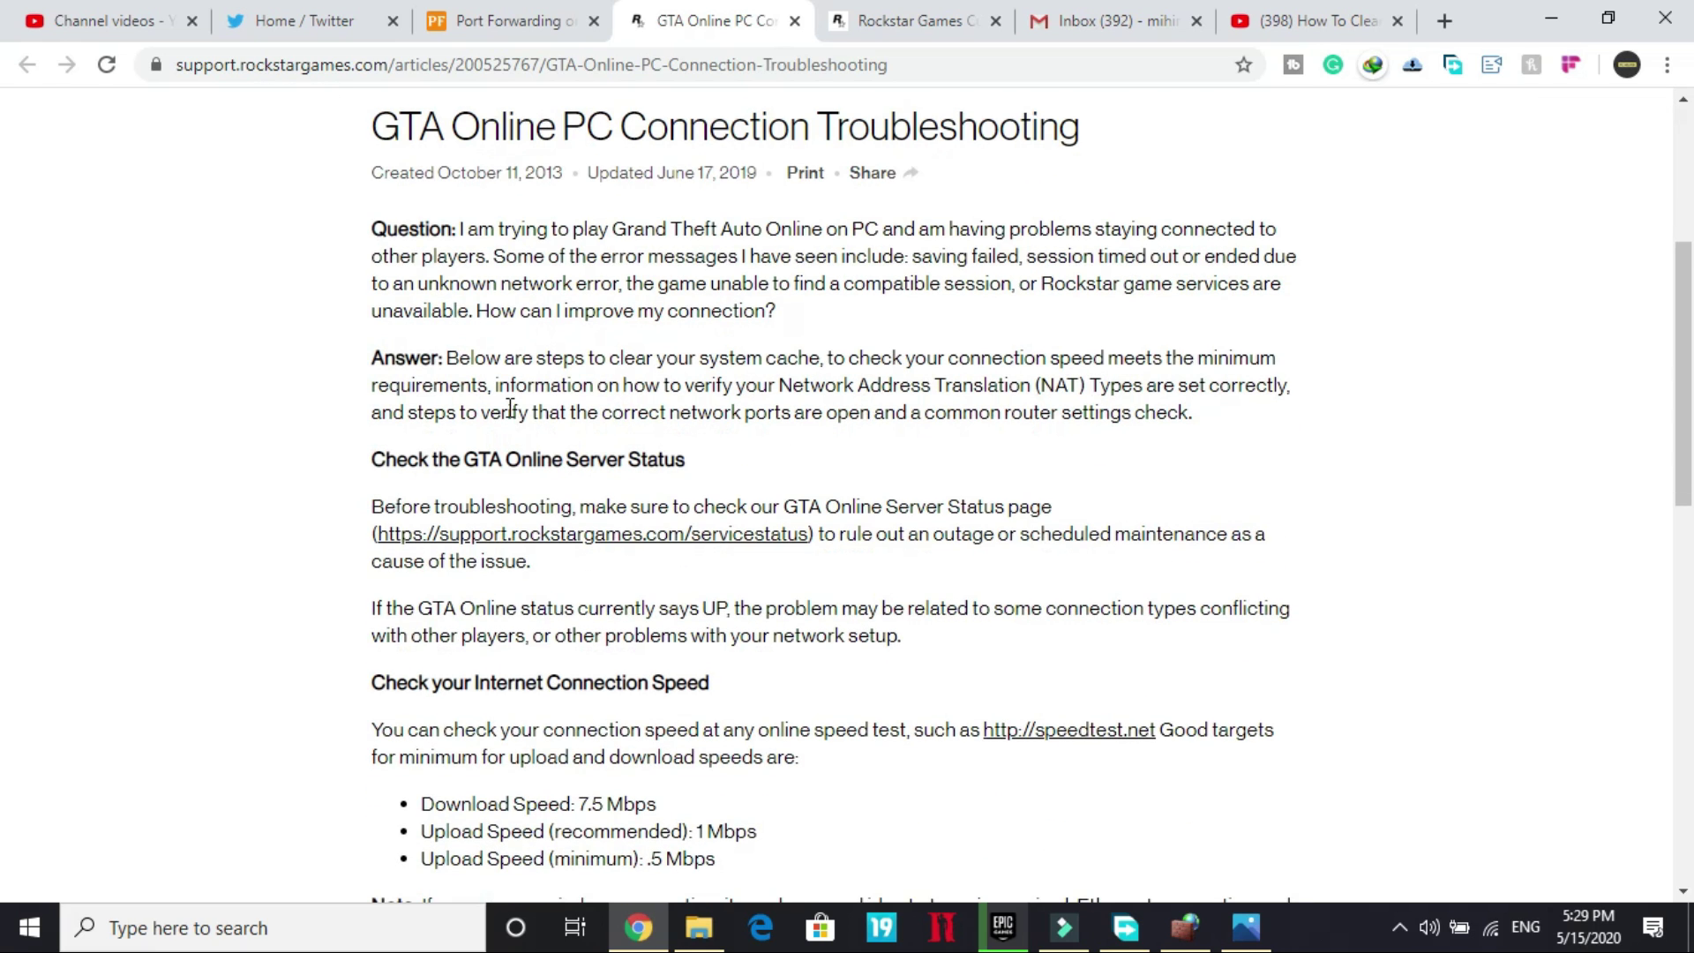
{"action": "scroll", "coordinate": [503, 696], "scroll_direction": "down", "scroll_amount": 2}
{"action": "scroll", "coordinate": [500, 693], "scroll_direction": "down", "scroll_amount": 3}
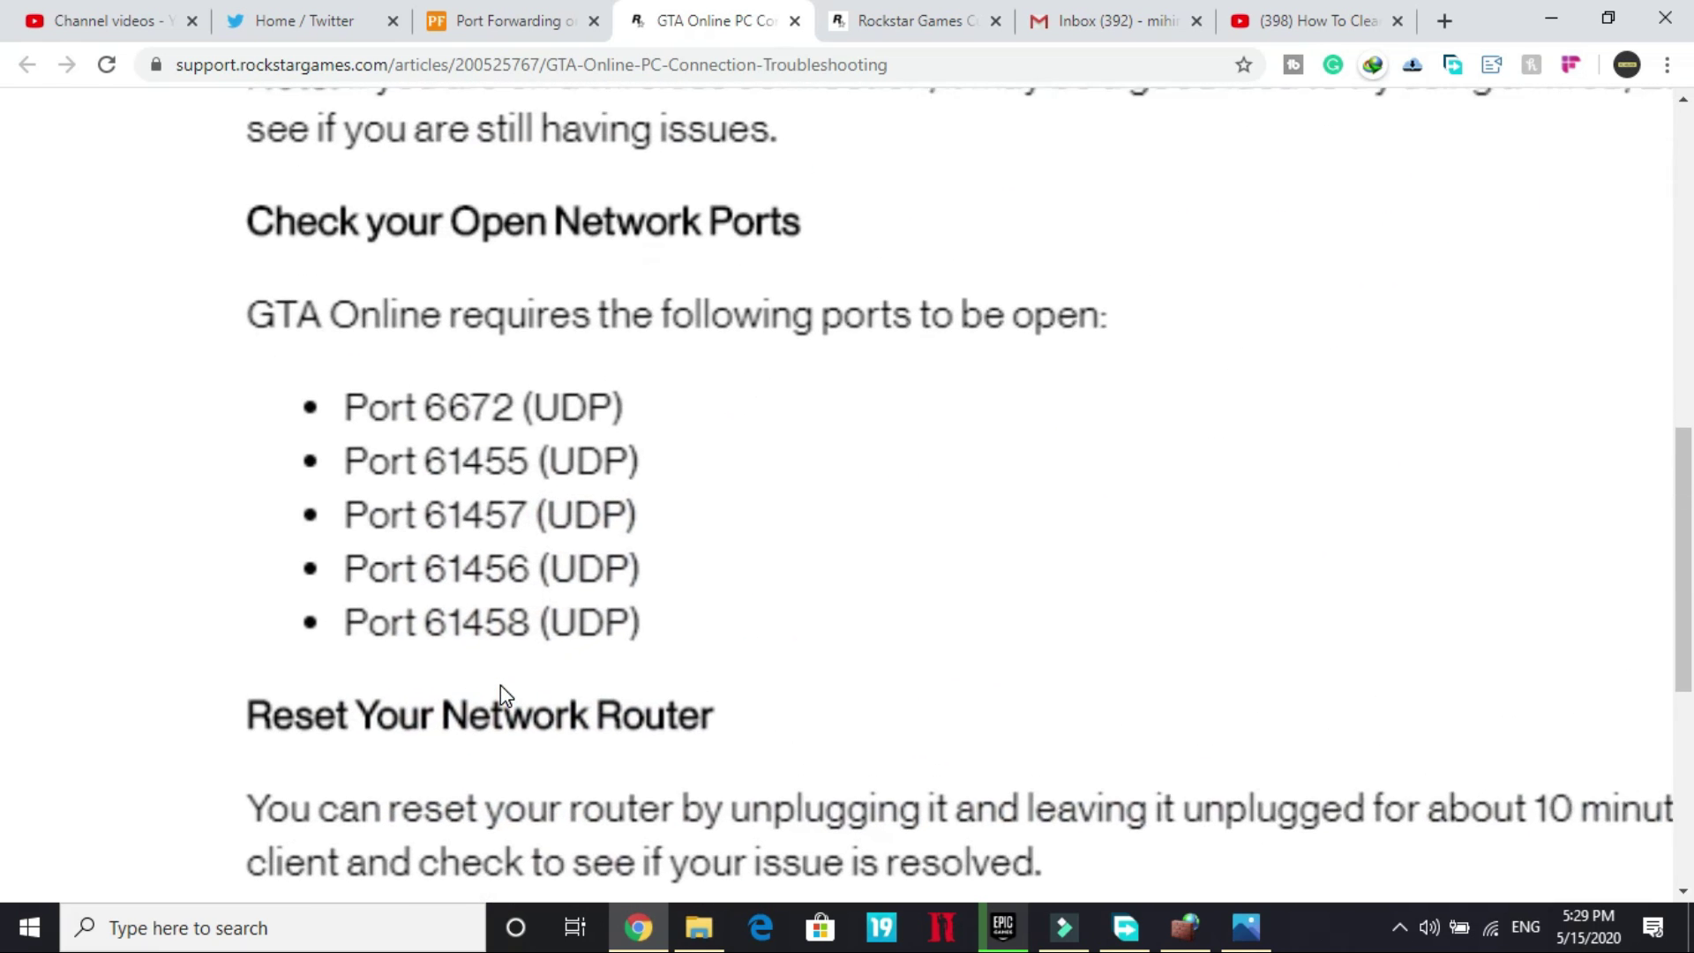
{"action": "left_click_drag", "start_coordinate": [322, 274], "coordinate": [1142, 333]}
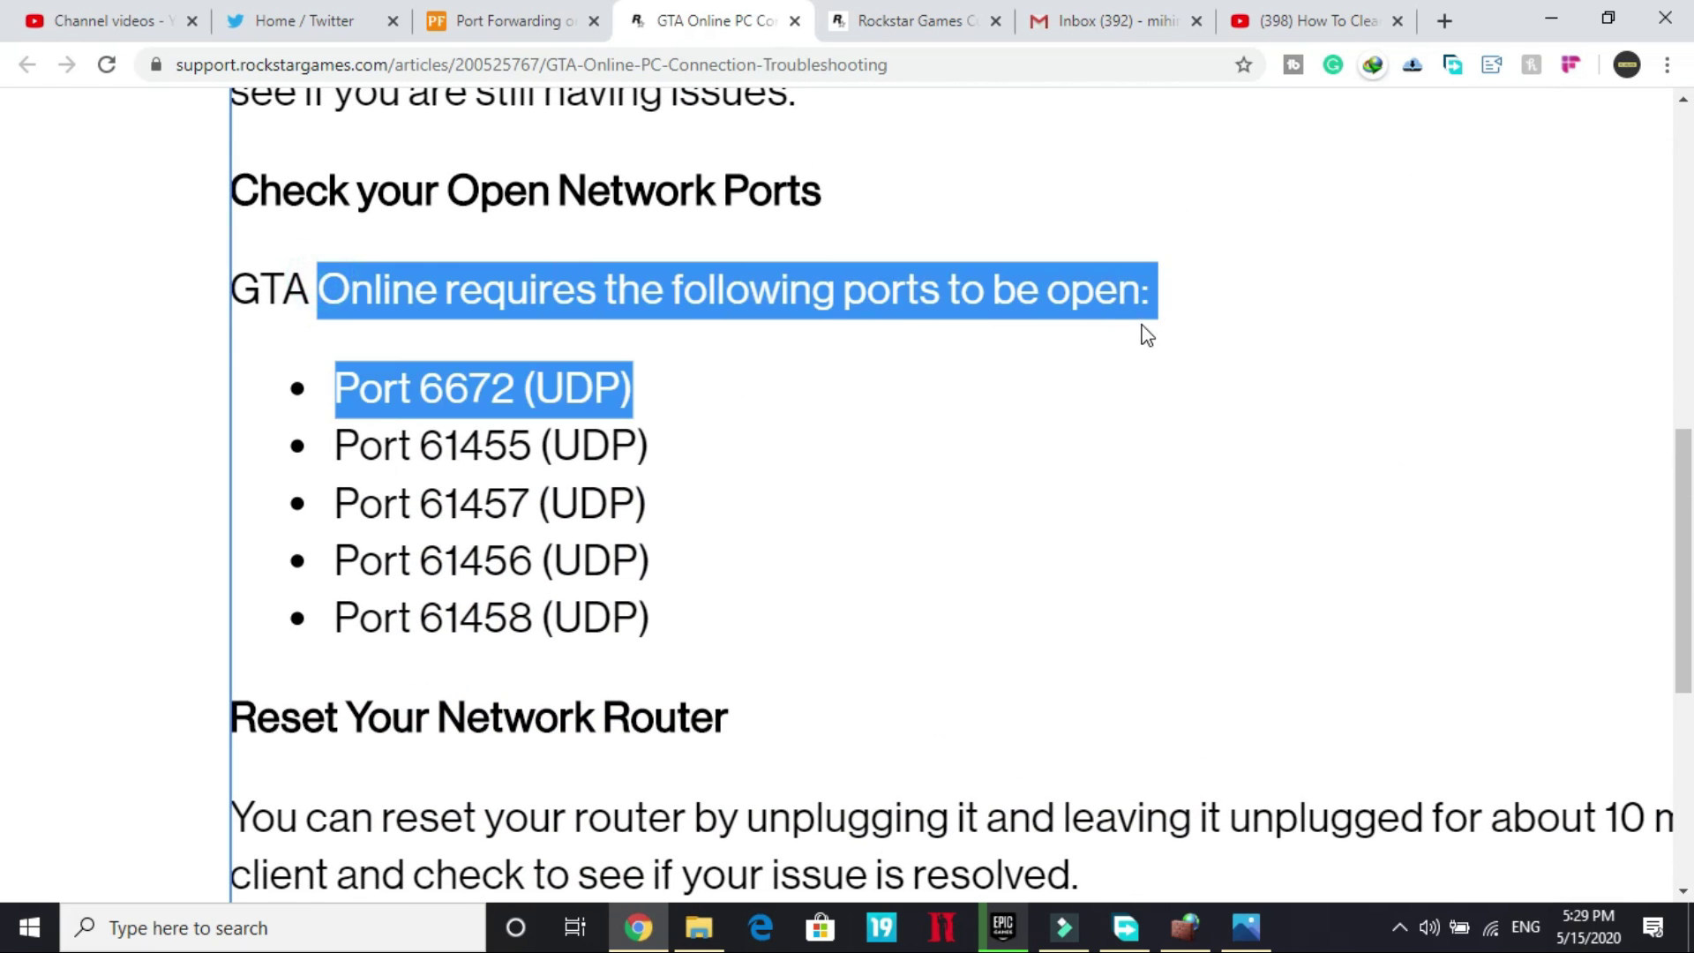
{"action": "left_click", "coordinate": [1050, 379]}
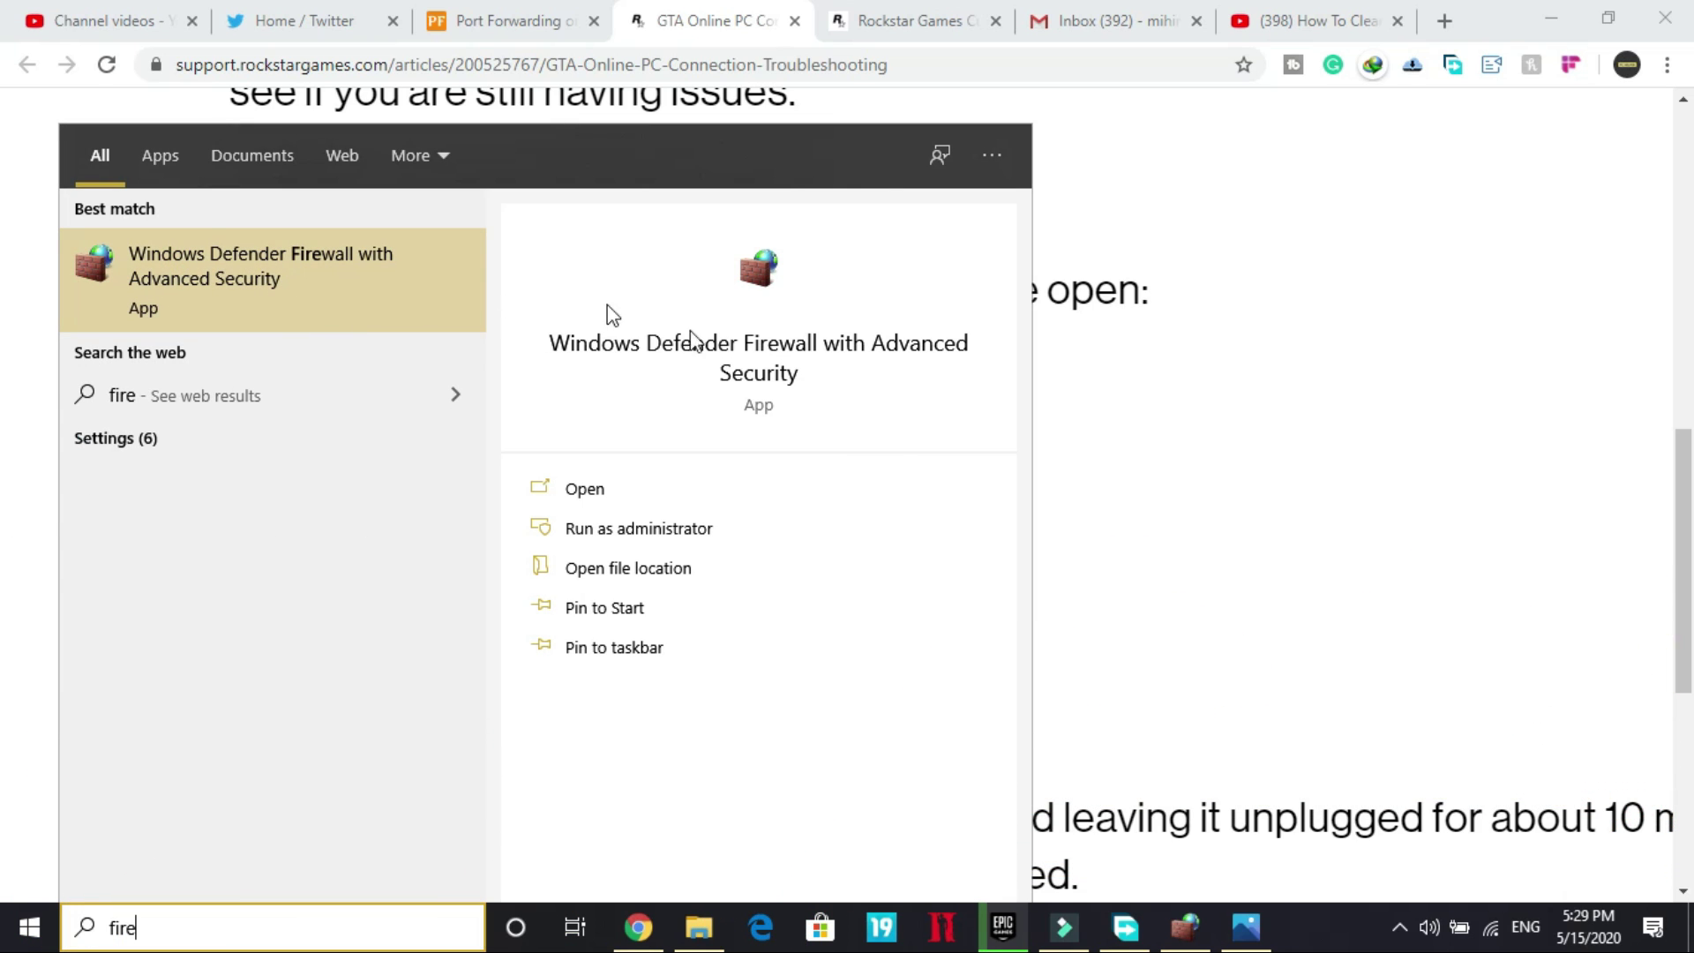
- Start a new inbound Port rule in the firewall and advance to protocol and ports
{"action": "left_click", "coordinate": [1164, 574]}
{"action": "left_click", "coordinate": [1189, 917]}
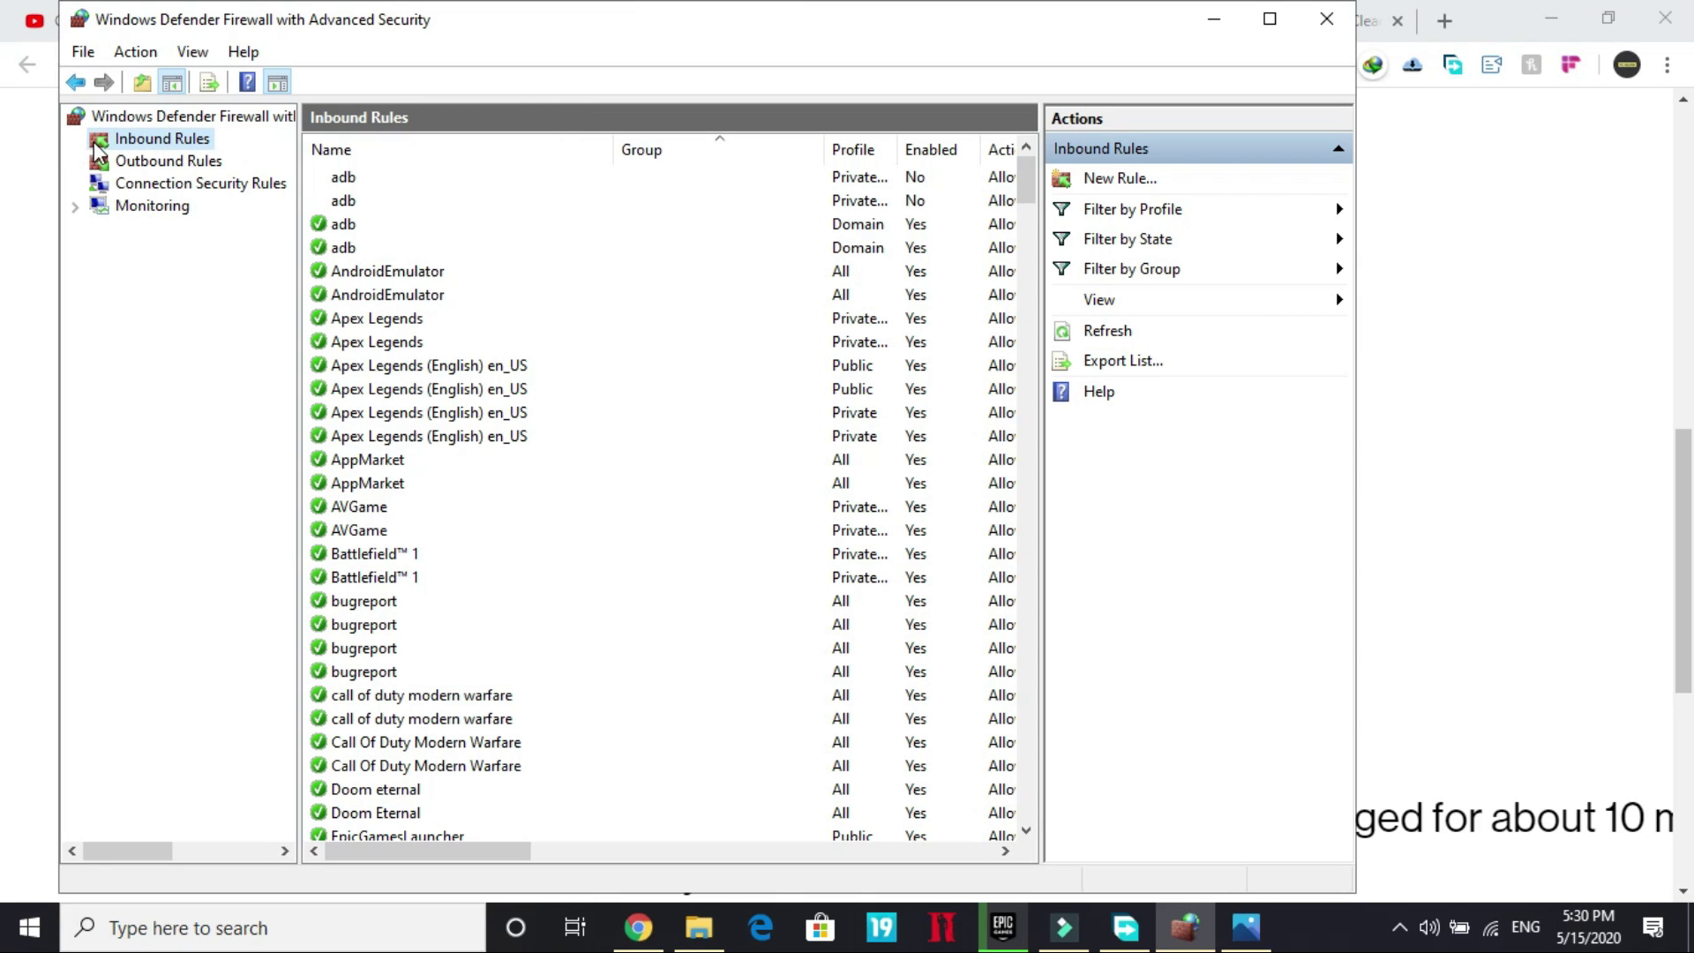
{"action": "left_click", "coordinate": [1102, 184]}
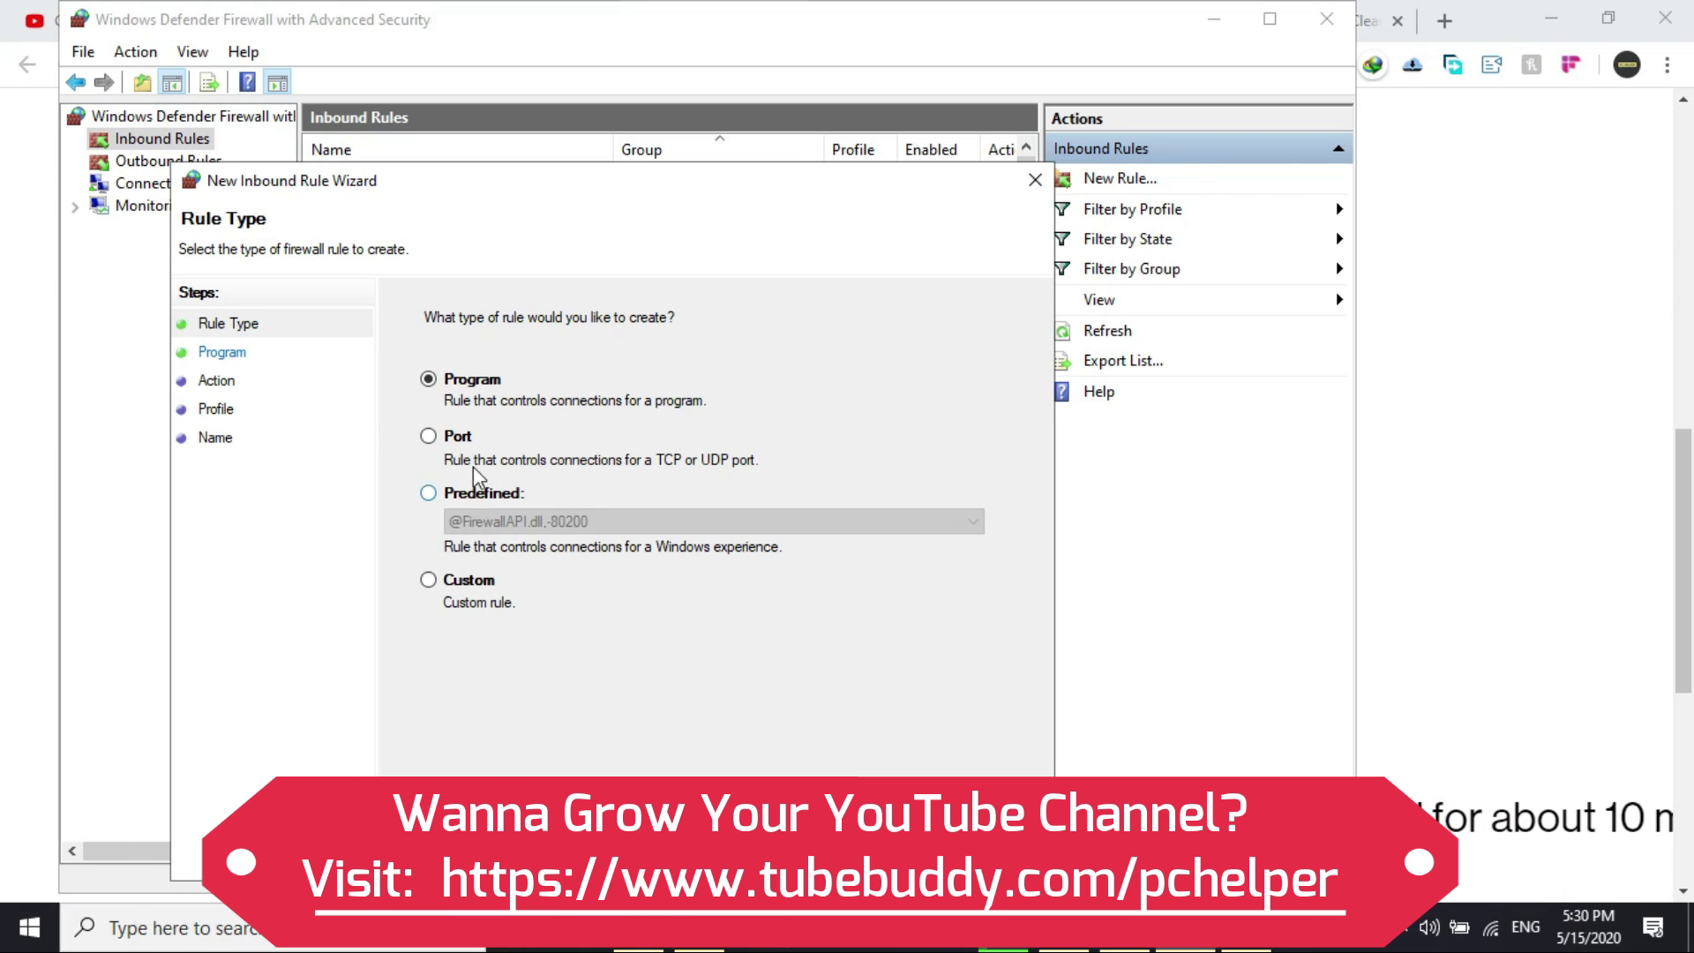
{"action": "left_click", "coordinate": [428, 436]}
{"action": "left_click", "coordinate": [869, 841]}
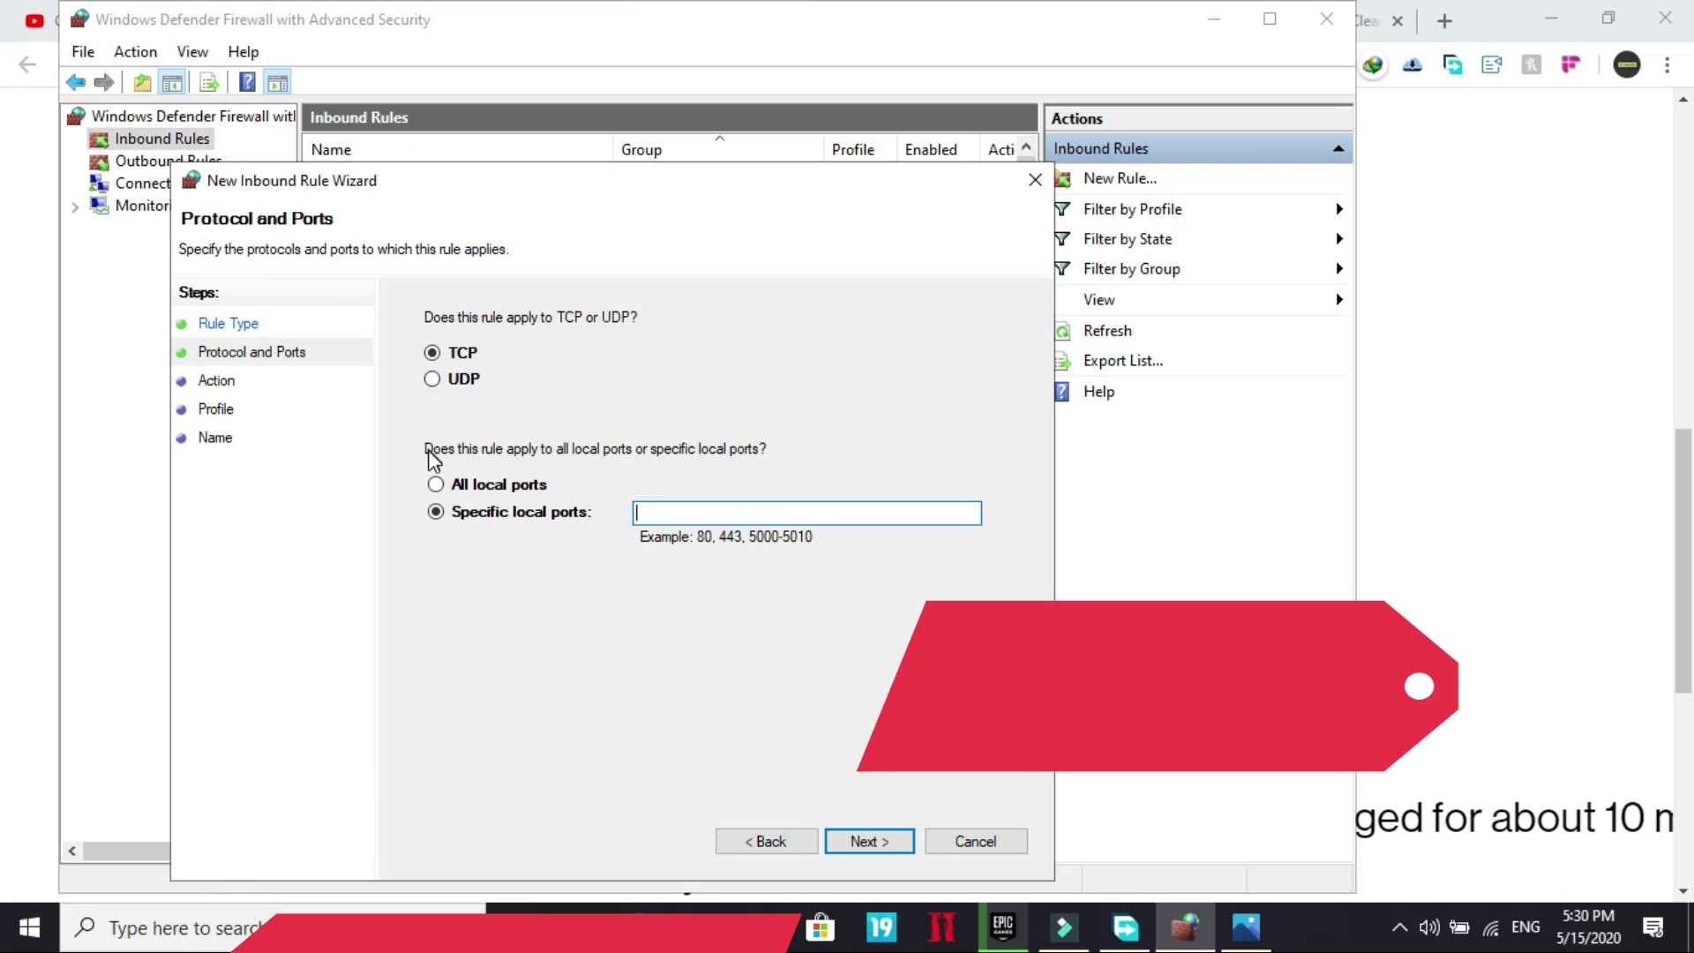
- Check the Rockstar port list, then set the rule's protocol to UDP
{"action": "left_click", "coordinate": [1550, 399]}
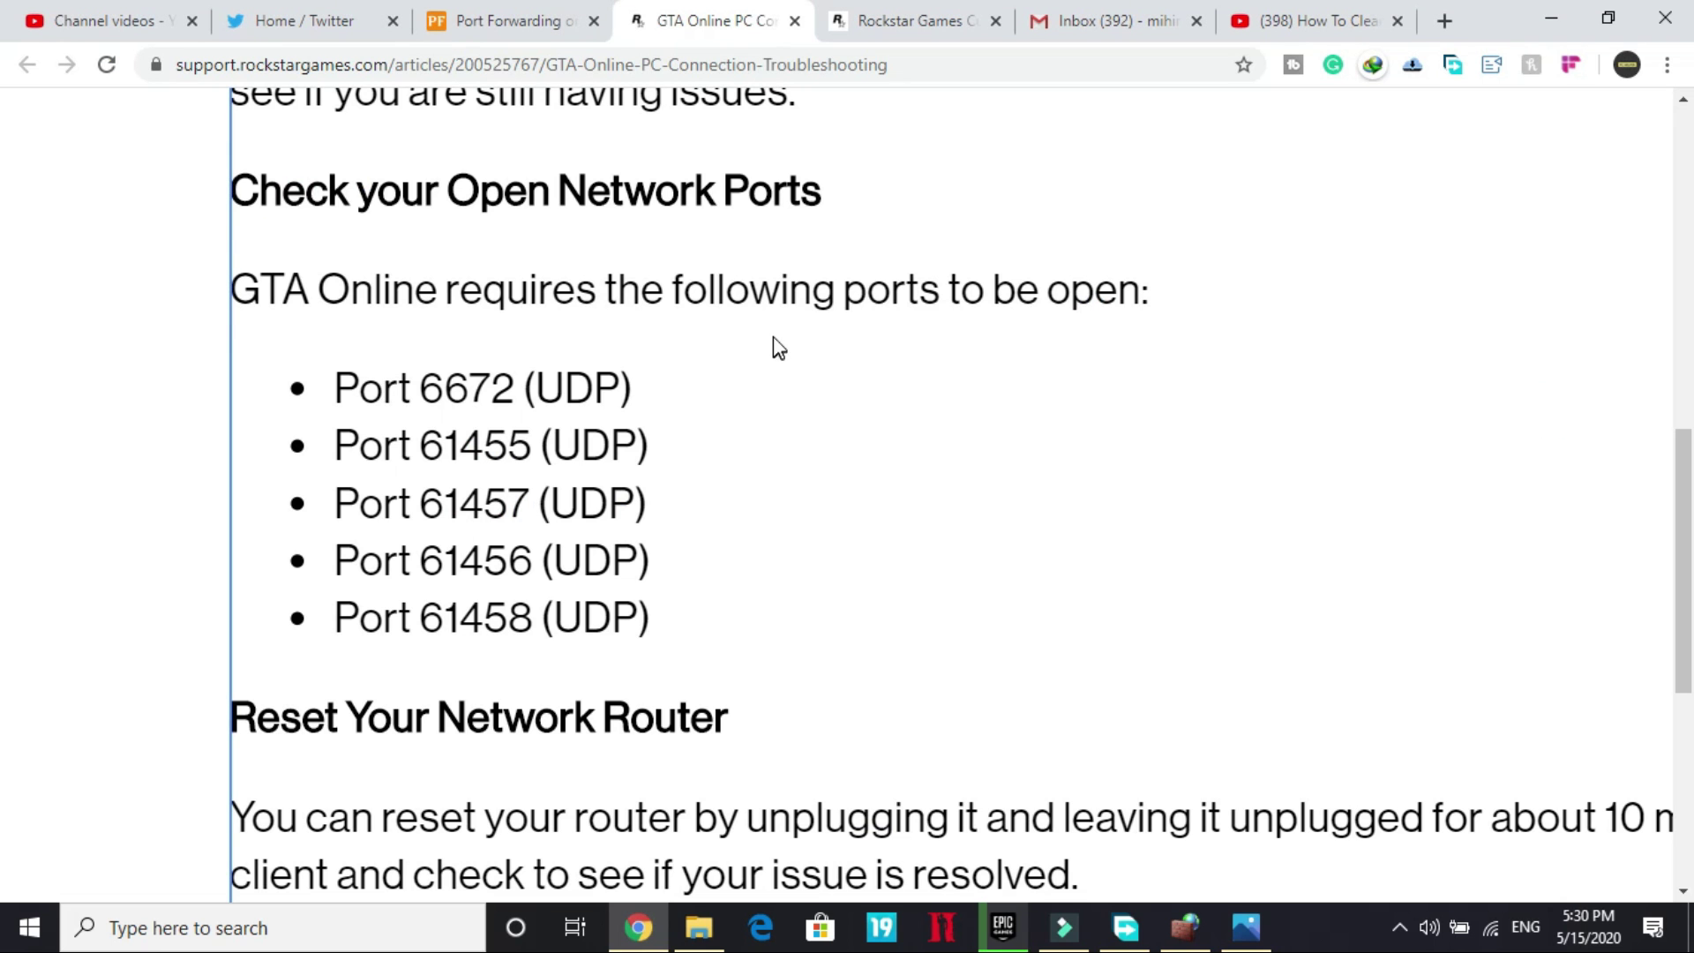
{"action": "left_click", "coordinate": [558, 371]}
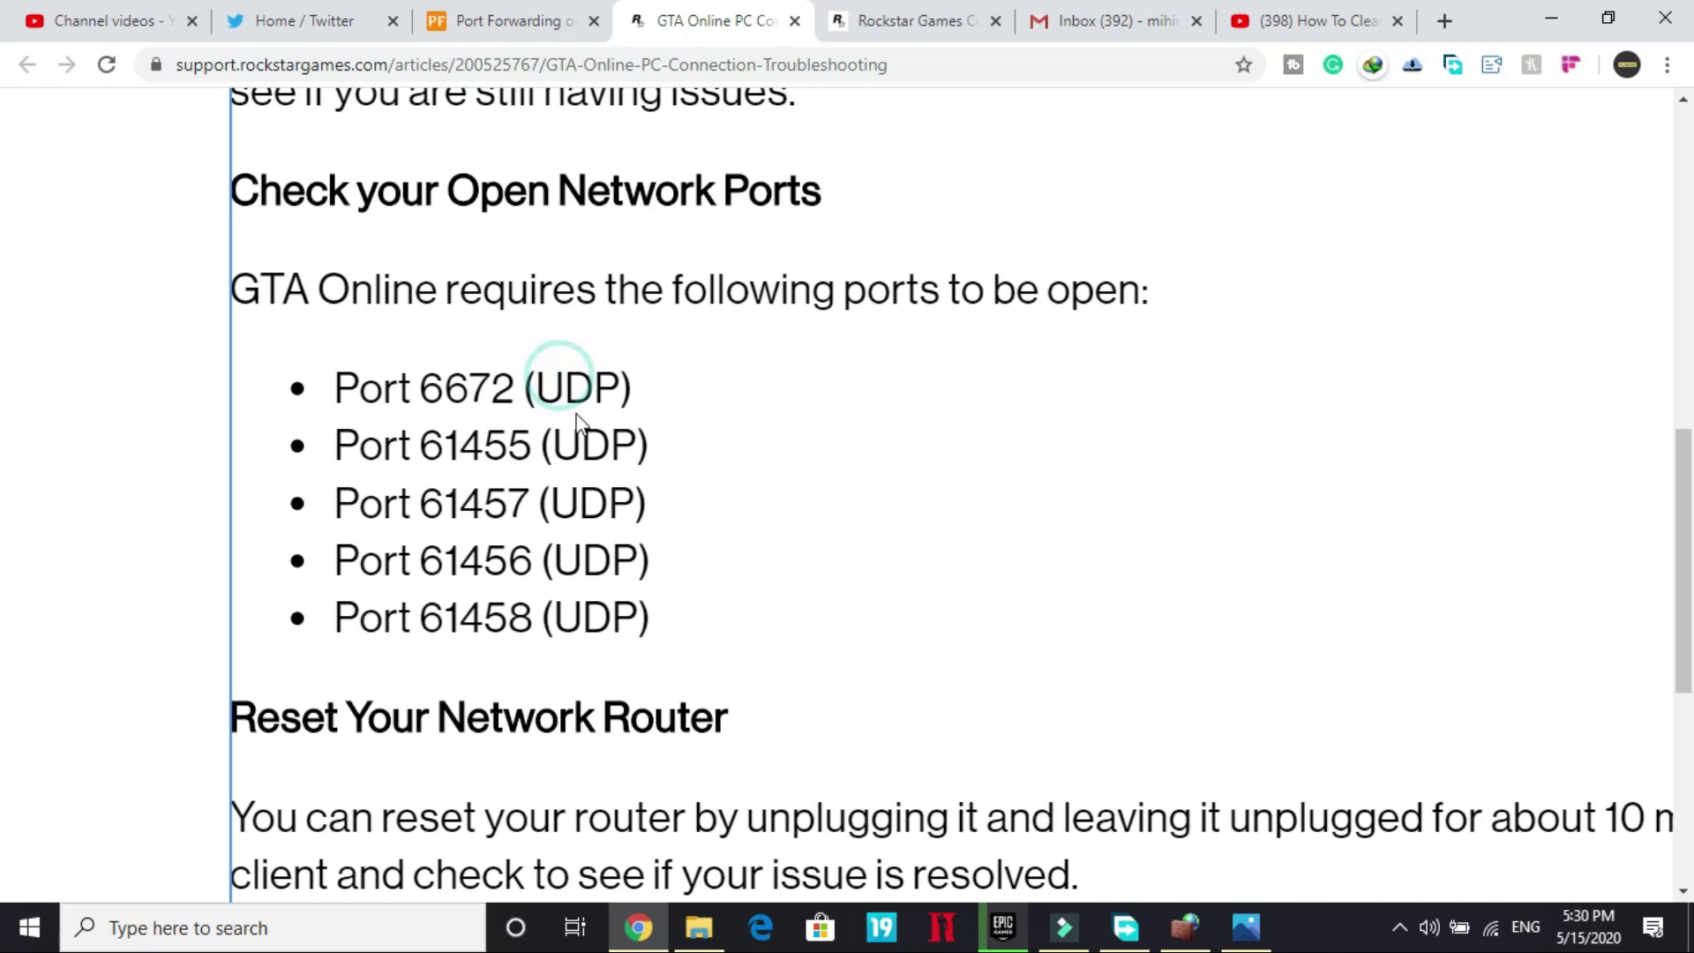
{"action": "left_click", "coordinate": [1189, 926]}
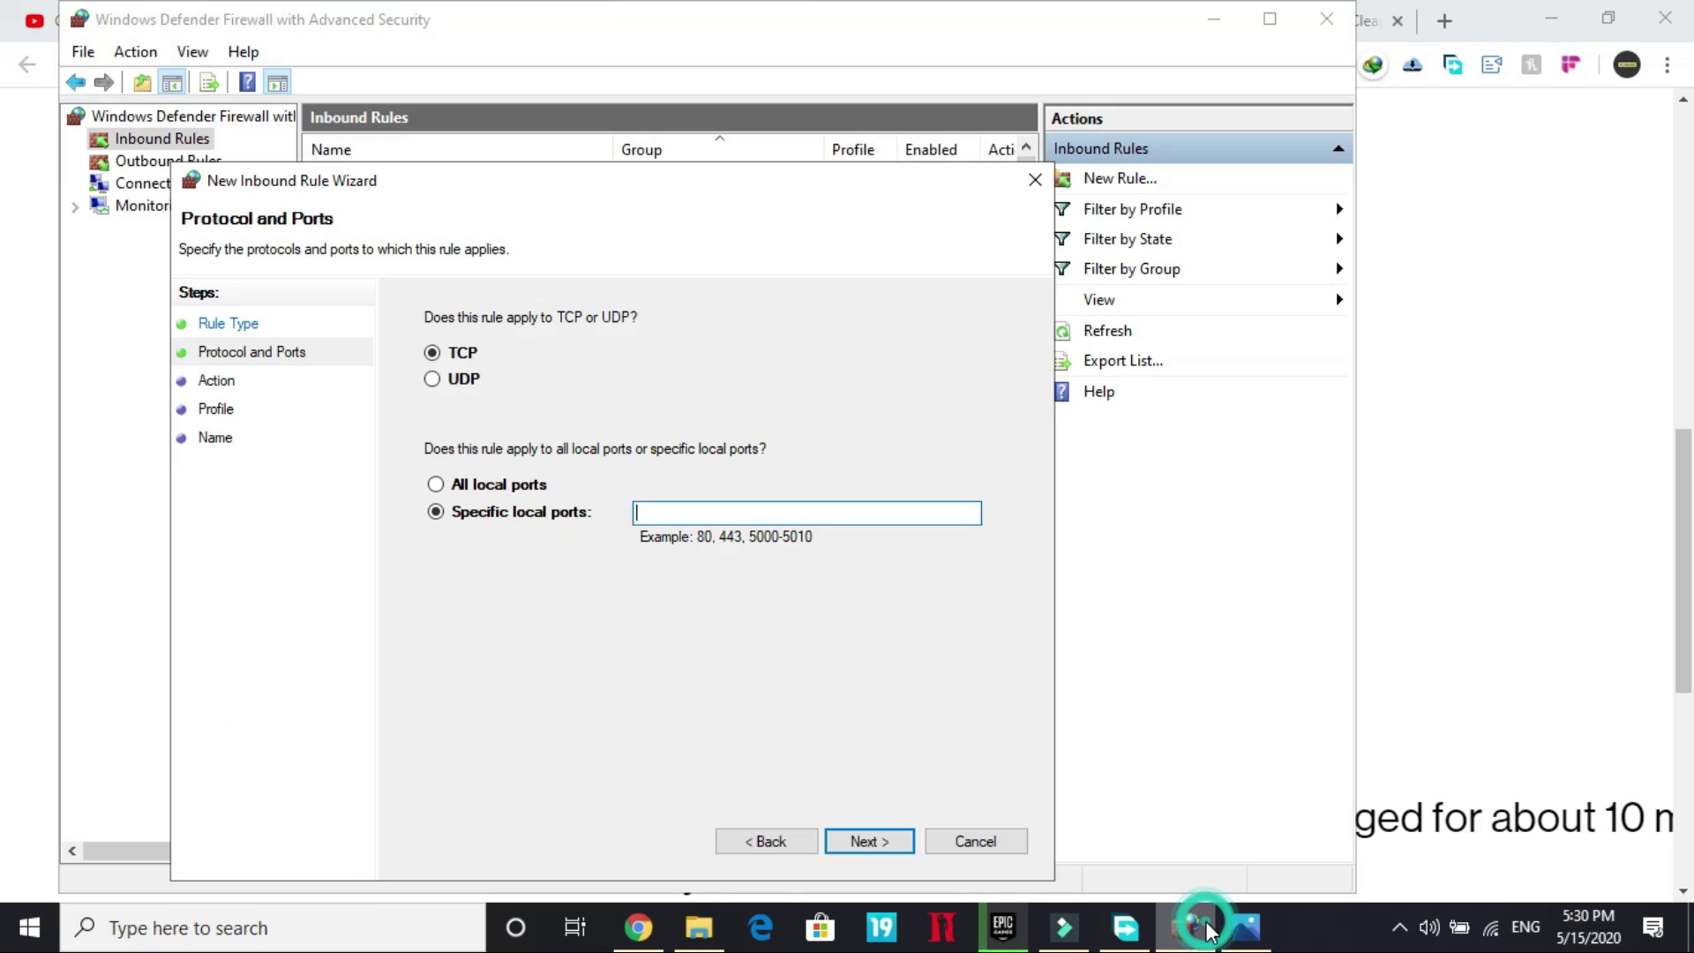
{"action": "left_click", "coordinate": [446, 379]}
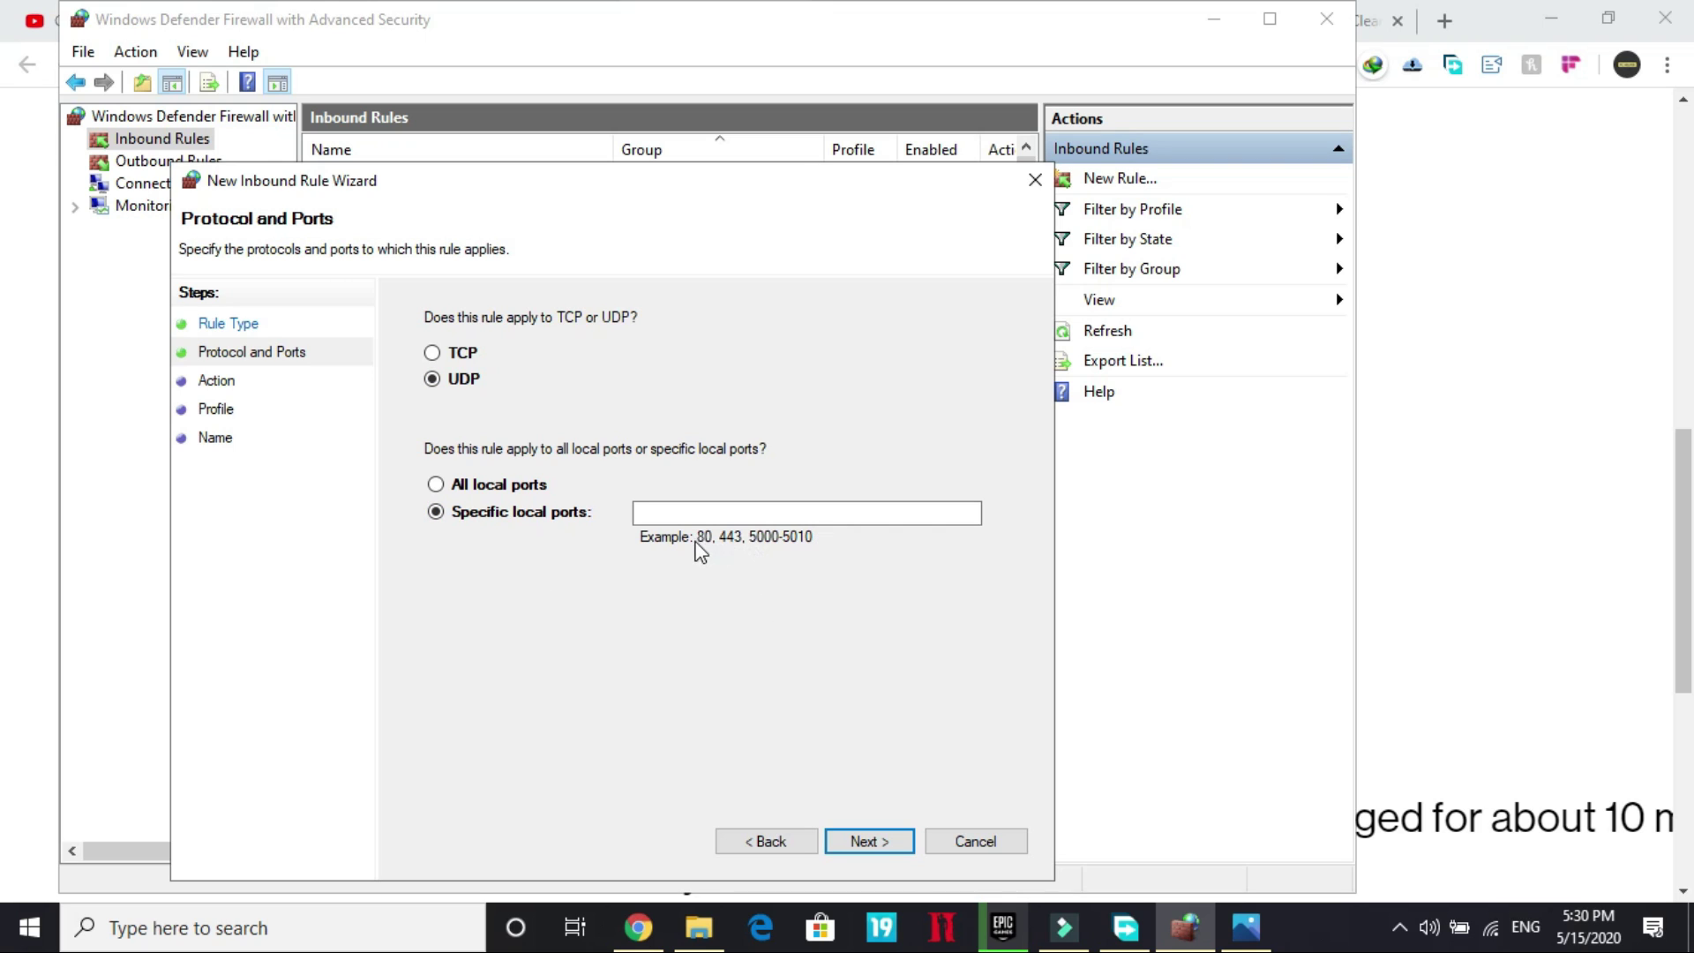
- Copy port 6672 from the Rockstar page into Specific local ports, followed by a comma
{"action": "left_click", "coordinate": [1616, 420]}
{"action": "left_click_drag", "start_coordinate": [421, 390], "coordinate": [511, 389]}
{"action": "key", "text": "ctrl+c"}
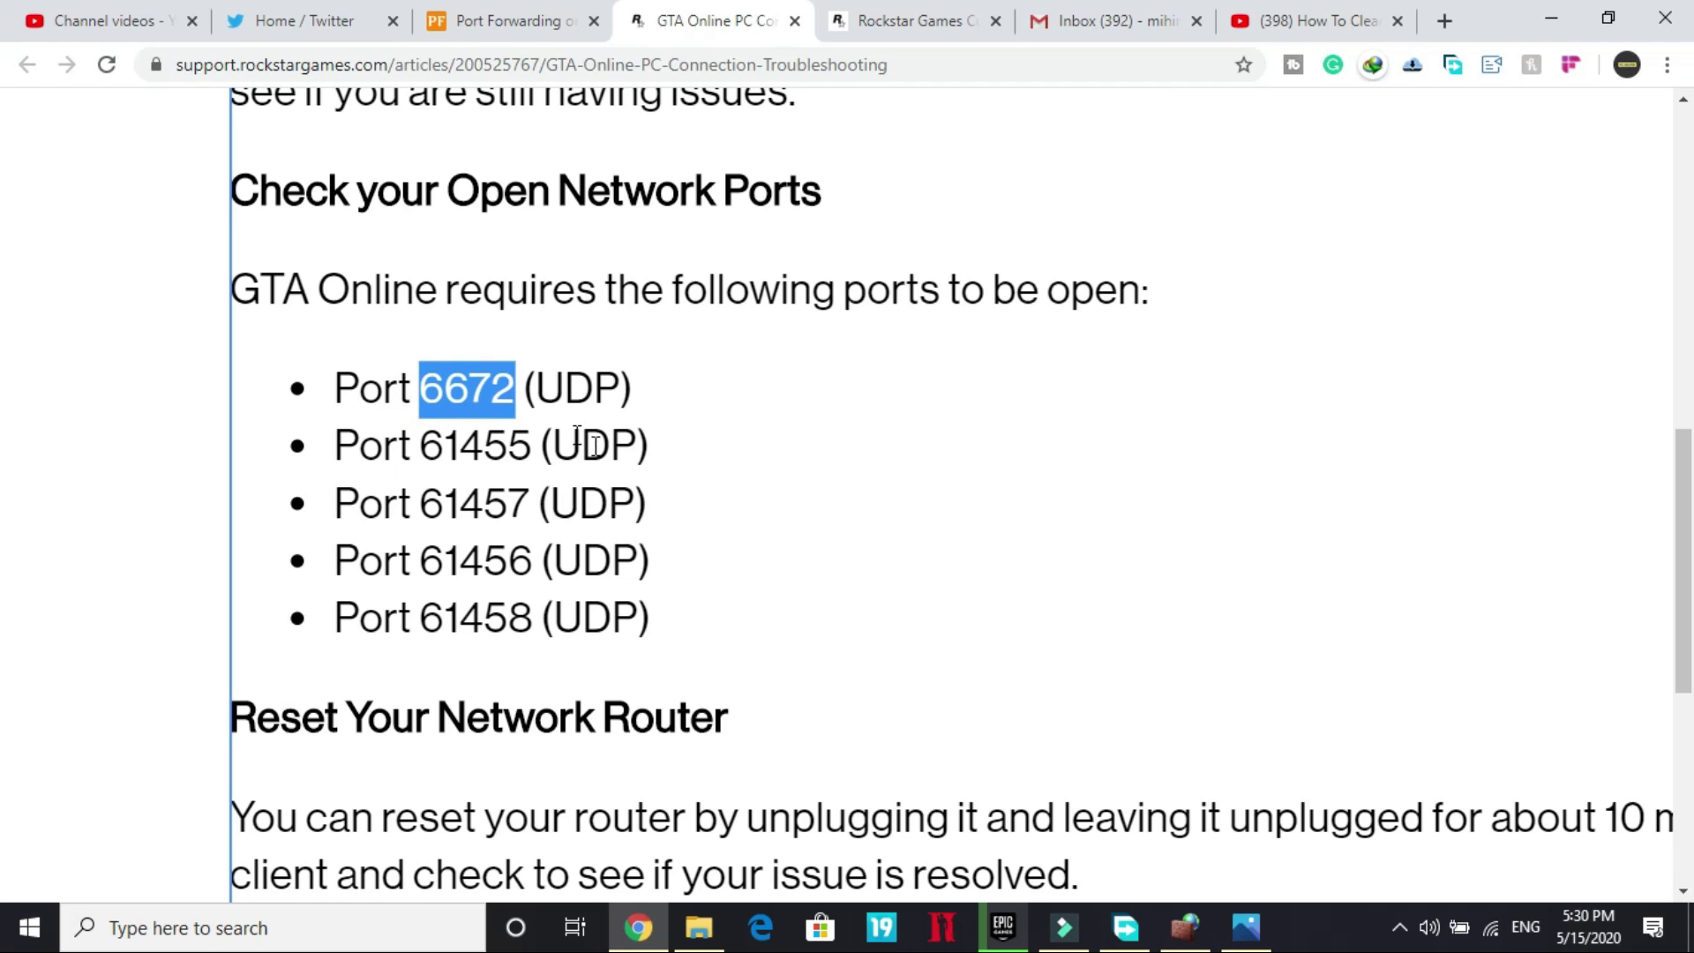
{"action": "left_click", "coordinate": [1203, 934]}
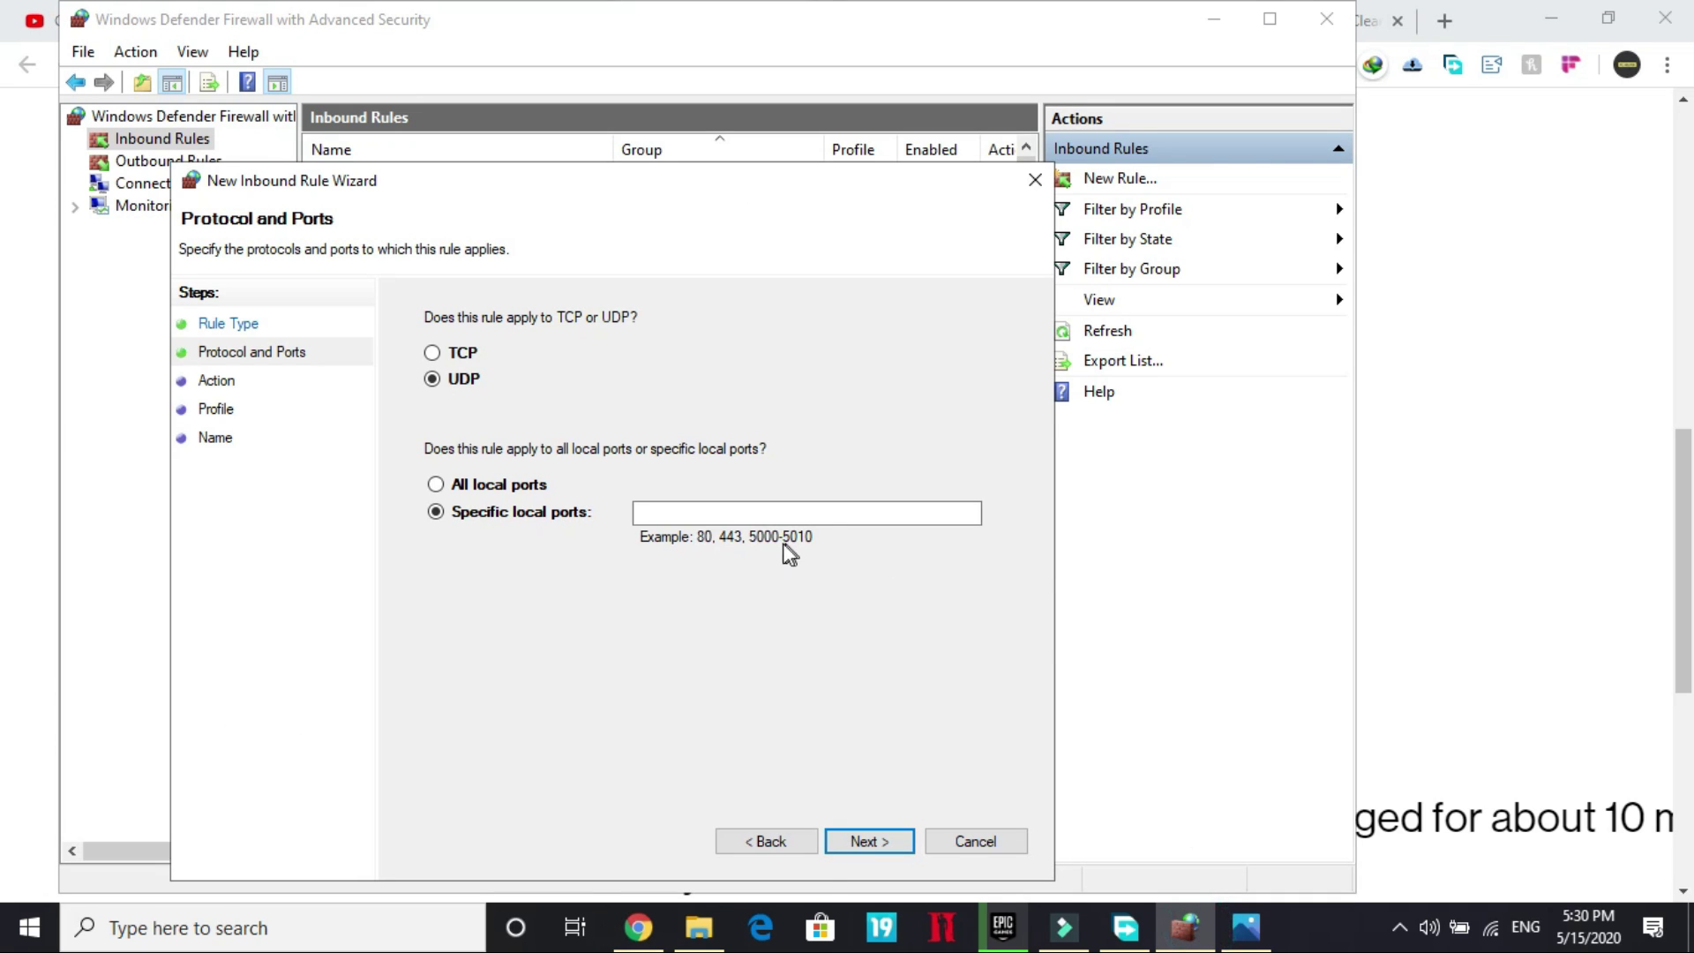
{"action": "left_click", "coordinate": [768, 510]}
{"action": "key", "text": "ctrl+v"}
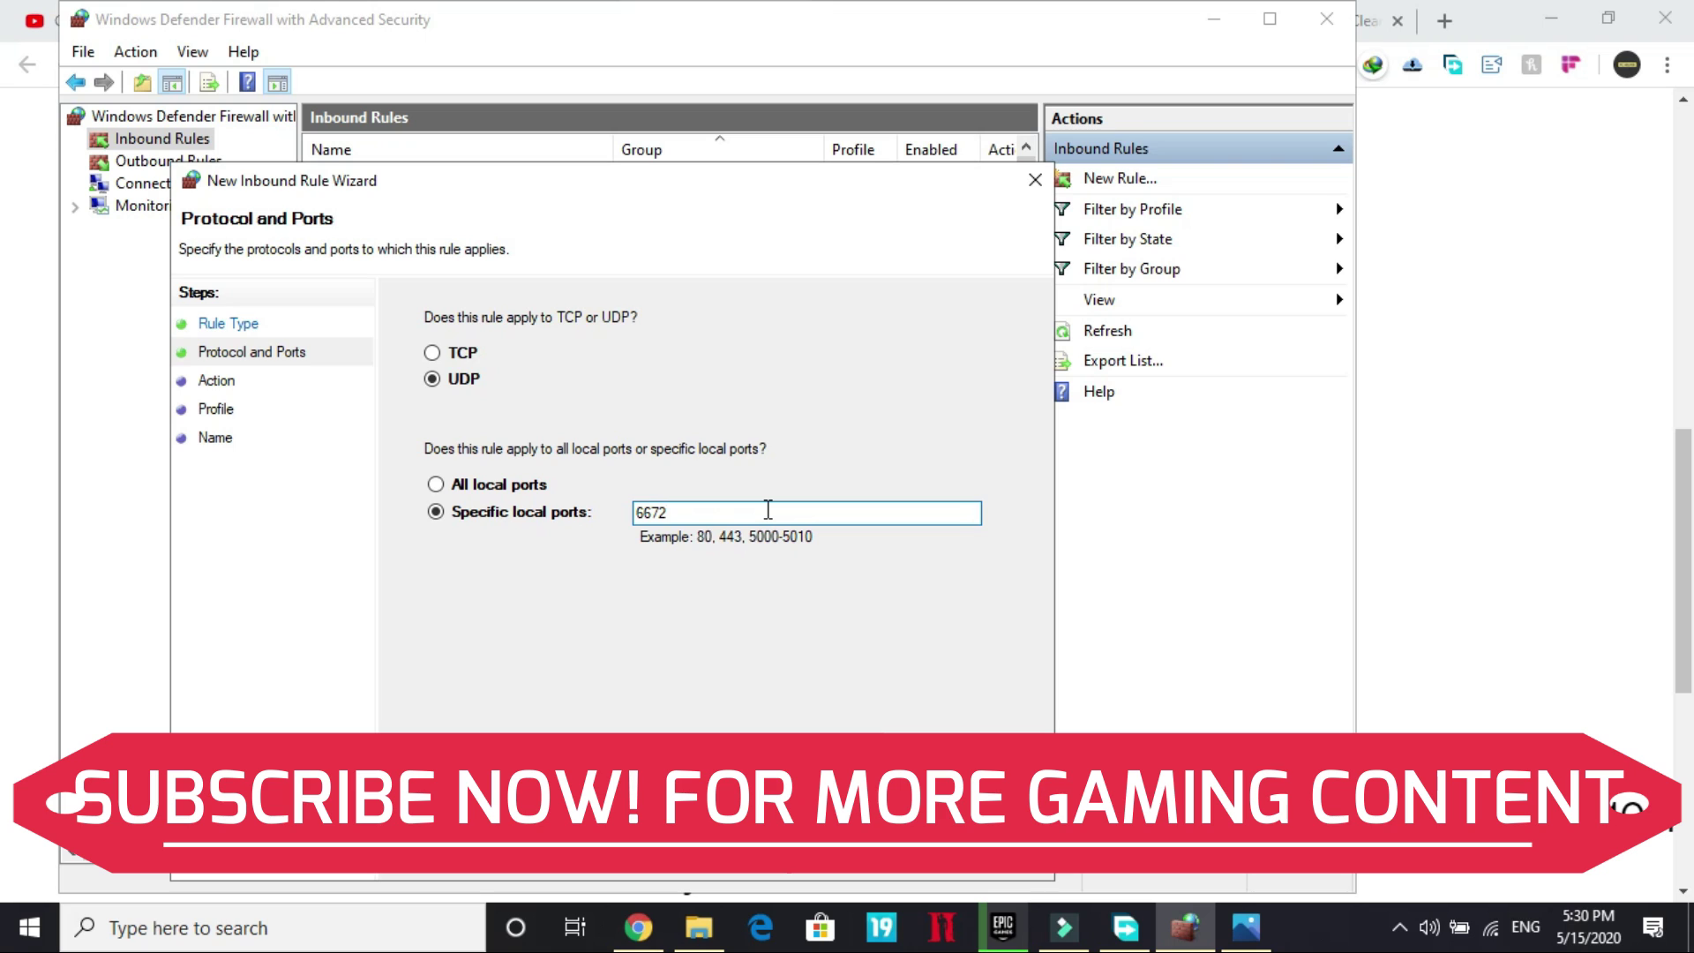
{"action": "type", "text": ","}
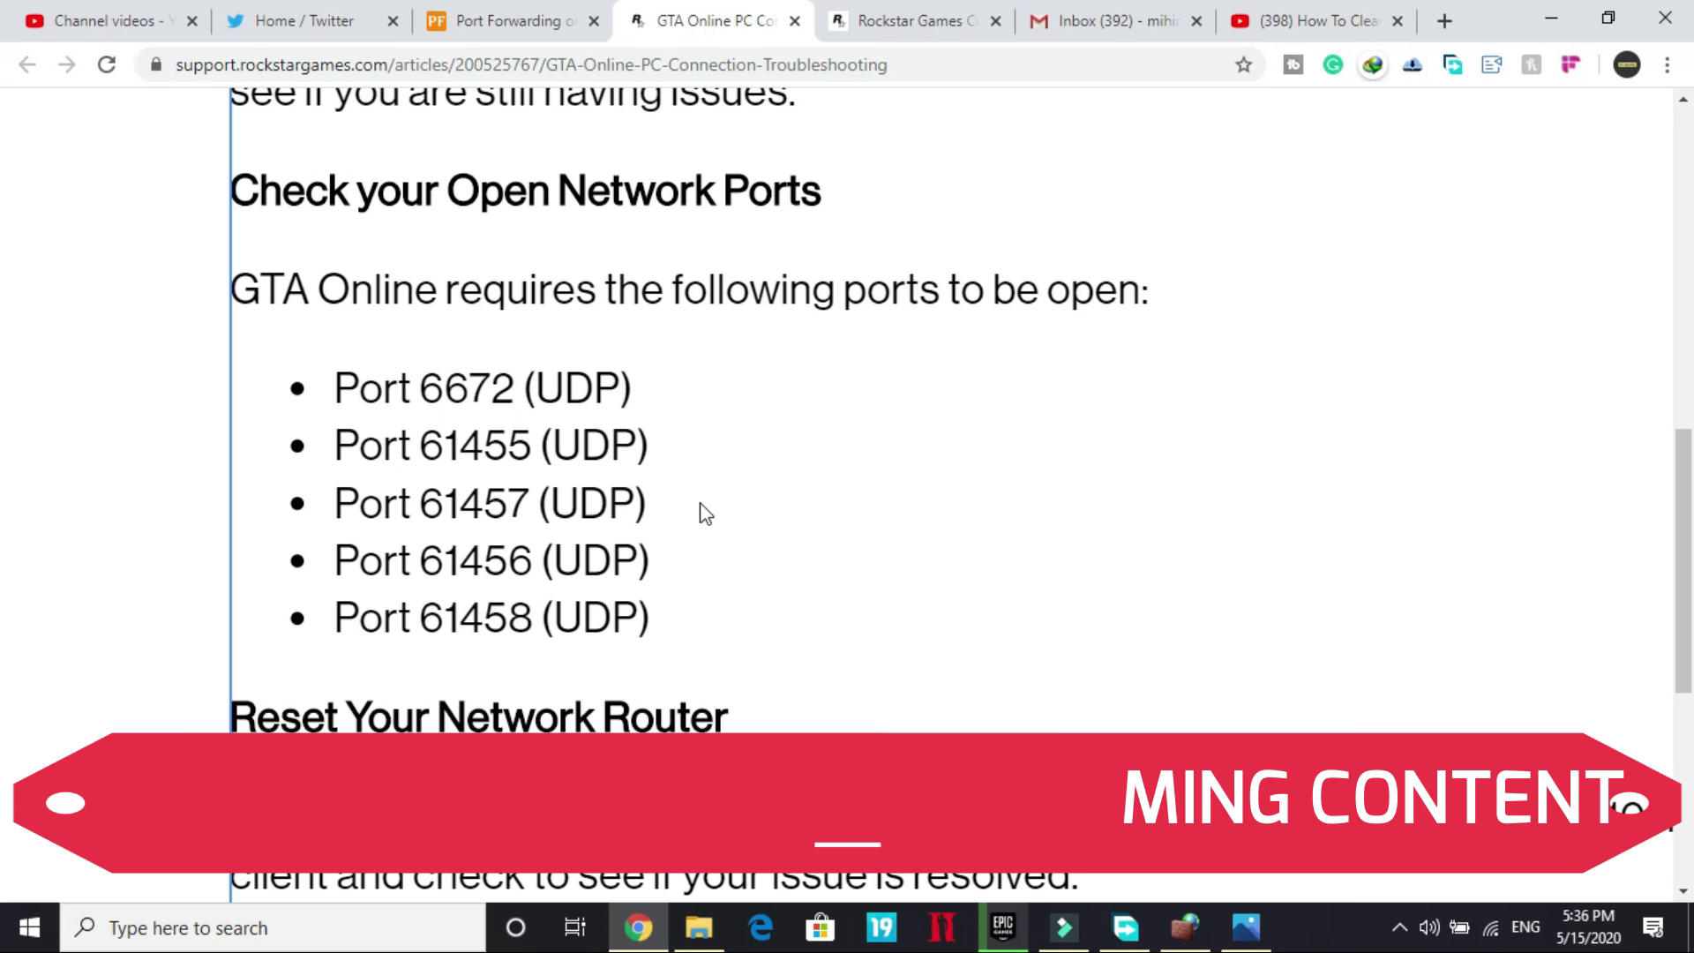
- Copy port 61455 from the article and add it after 6672 with a comma
{"action": "left_click", "coordinate": [415, 443]}
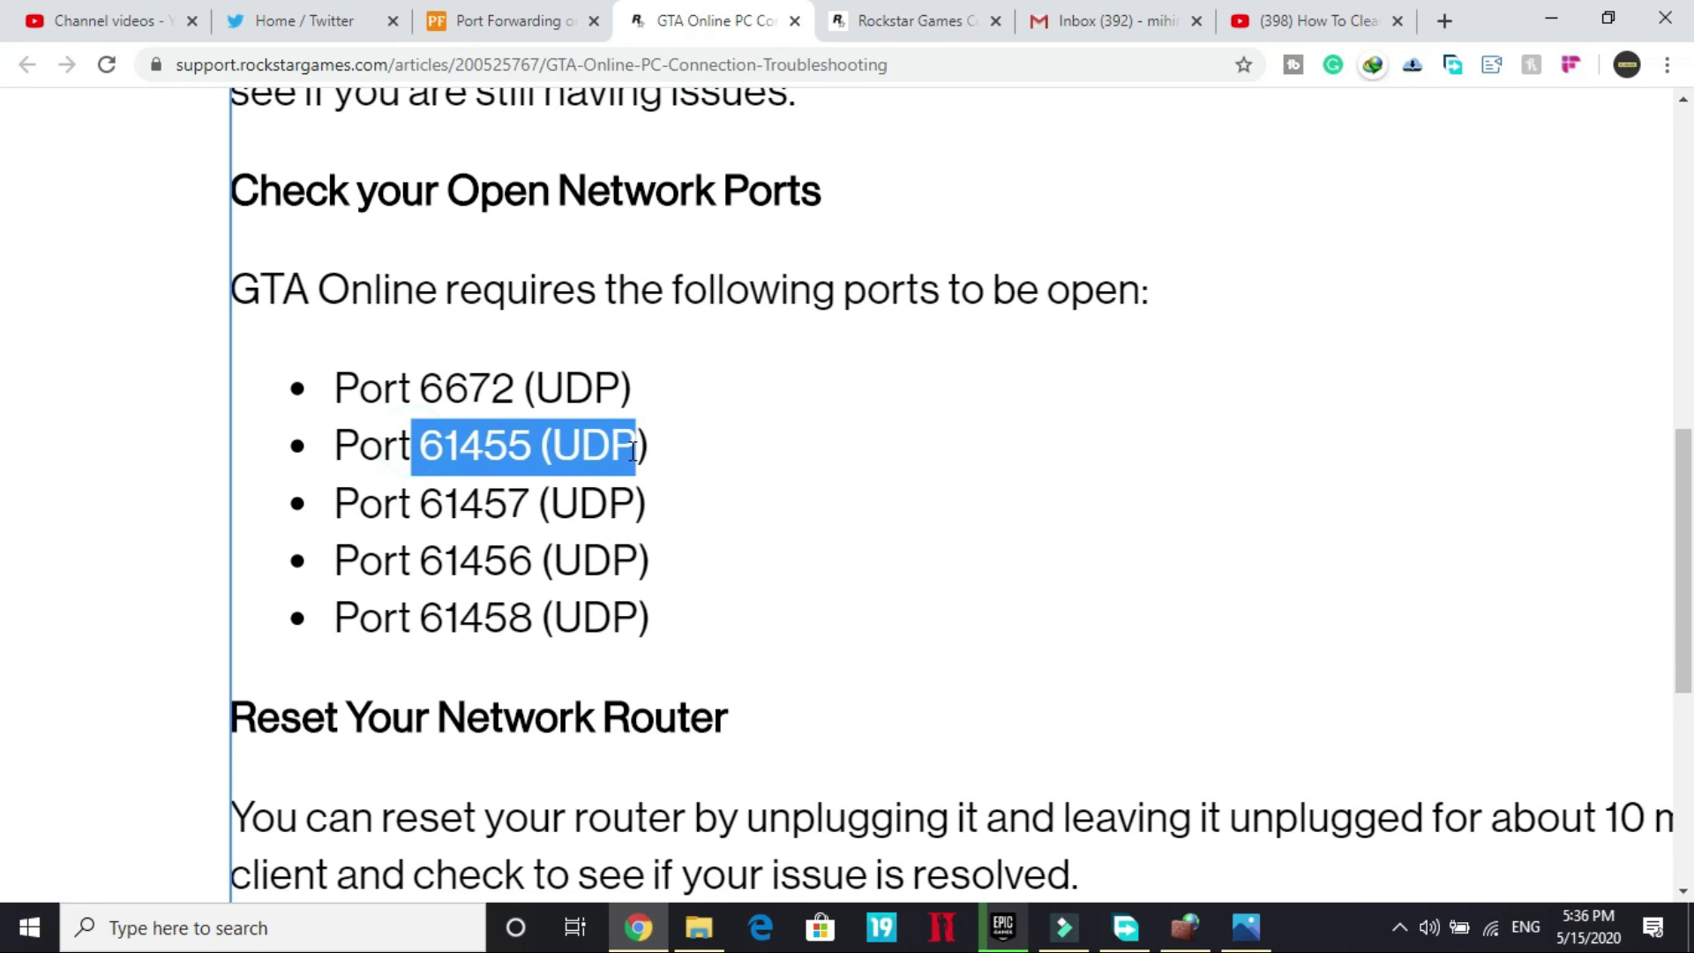
{"action": "left_click_drag", "start_coordinate": [634, 450], "coordinate": [536, 433]}
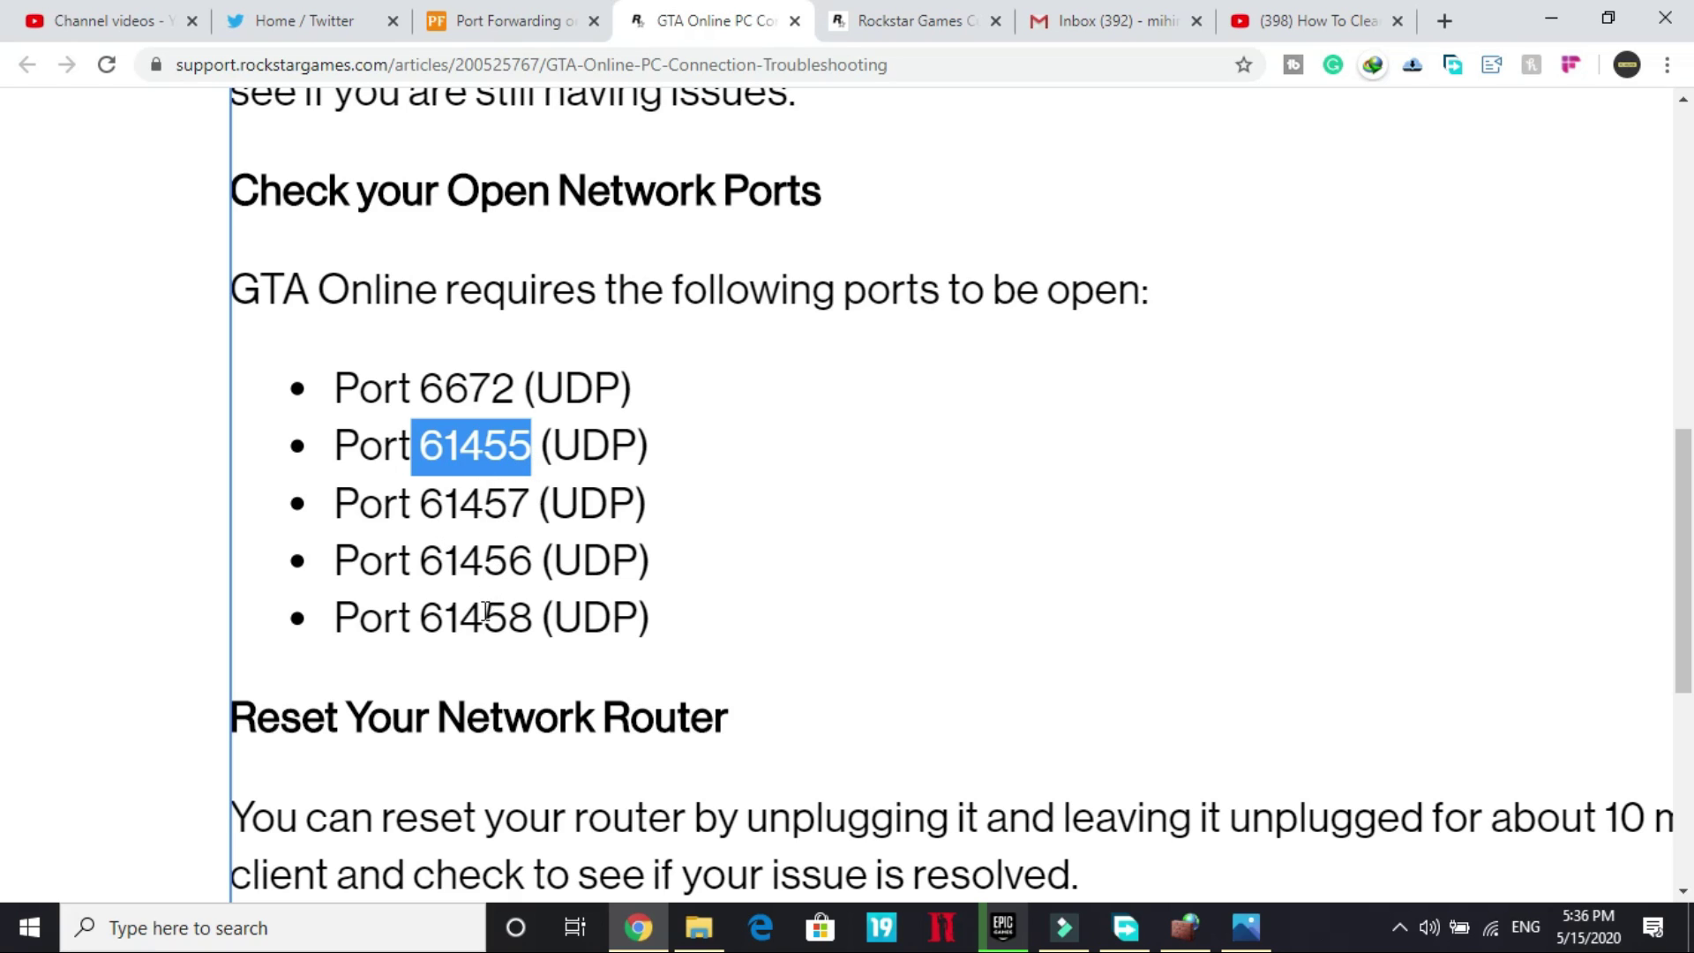
{"action": "left_click_drag", "start_coordinate": [463, 562], "coordinate": [509, 570]}
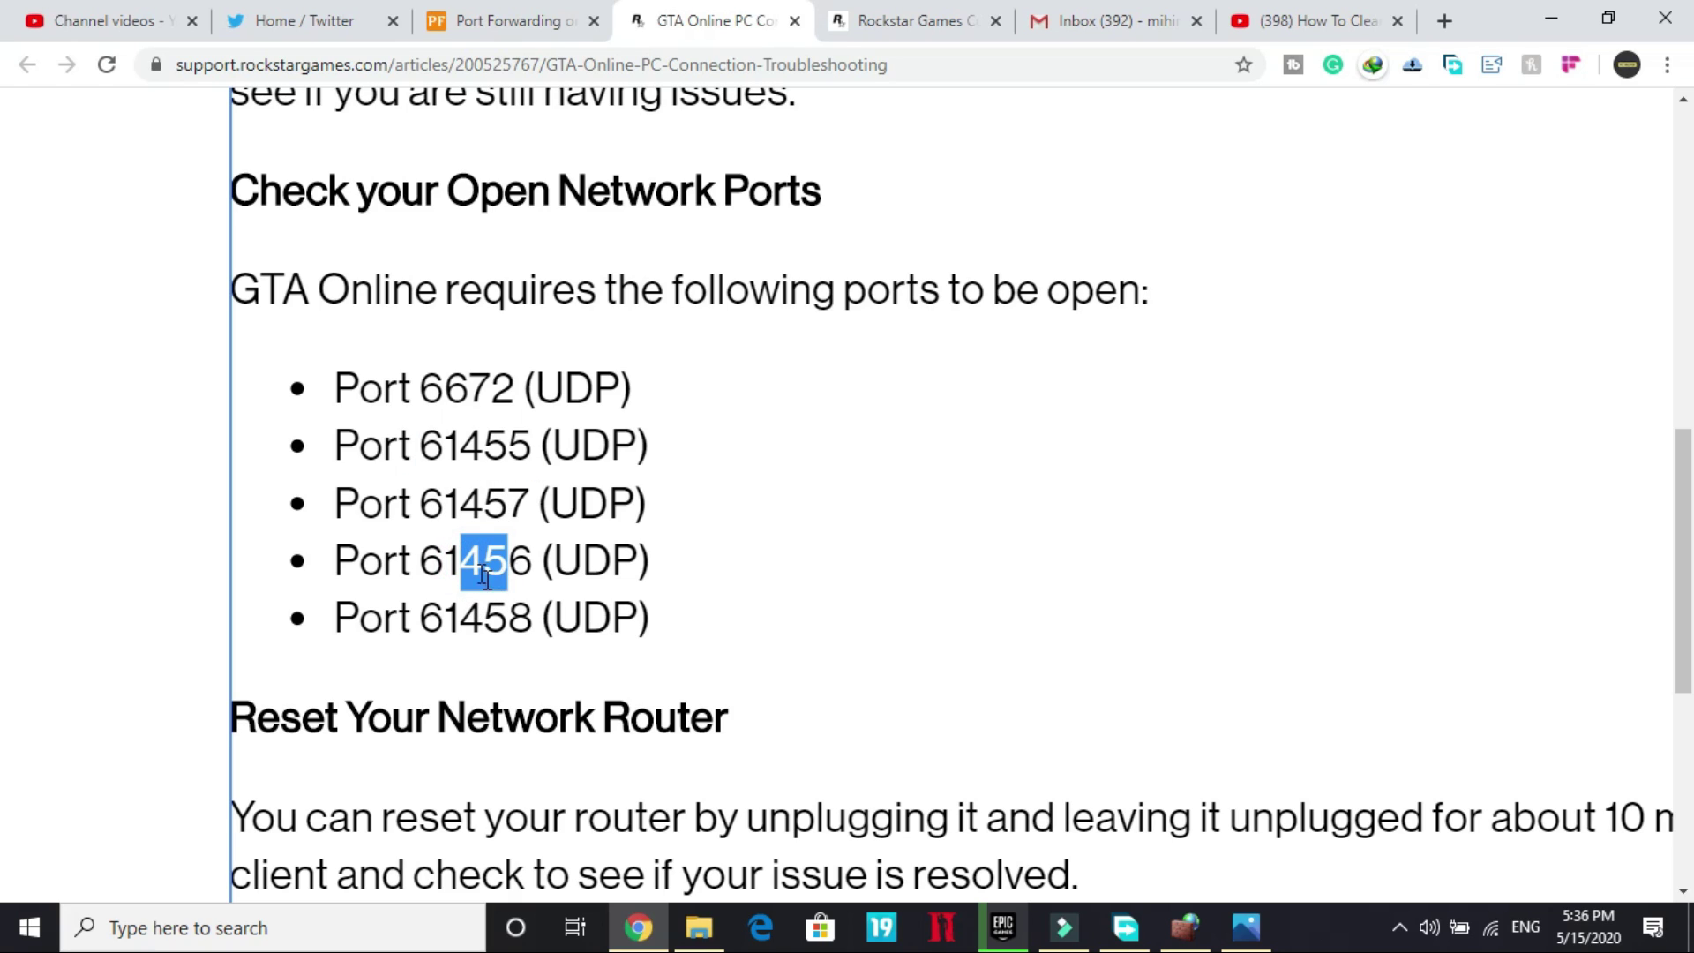
{"action": "left_click_drag", "start_coordinate": [484, 510], "coordinate": [552, 442]}
{"action": "key", "text": "ctrl+c"}
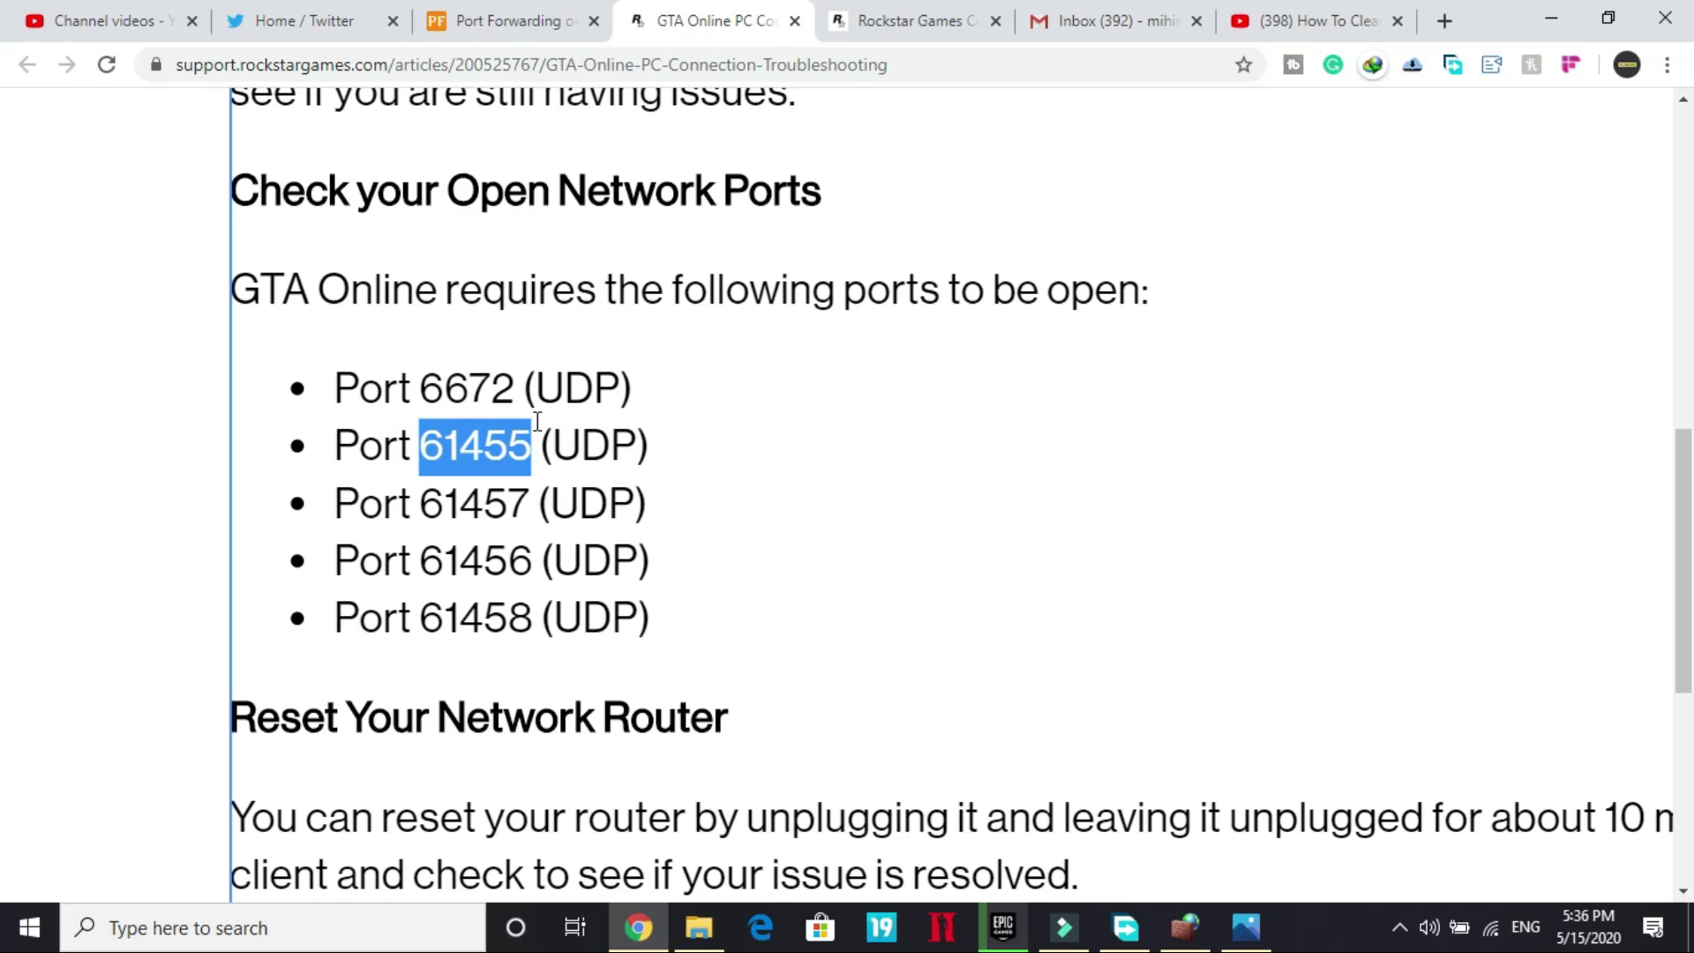
{"action": "key", "text": "alt+Tab"}
{"action": "key", "text": "alt+Tab"}
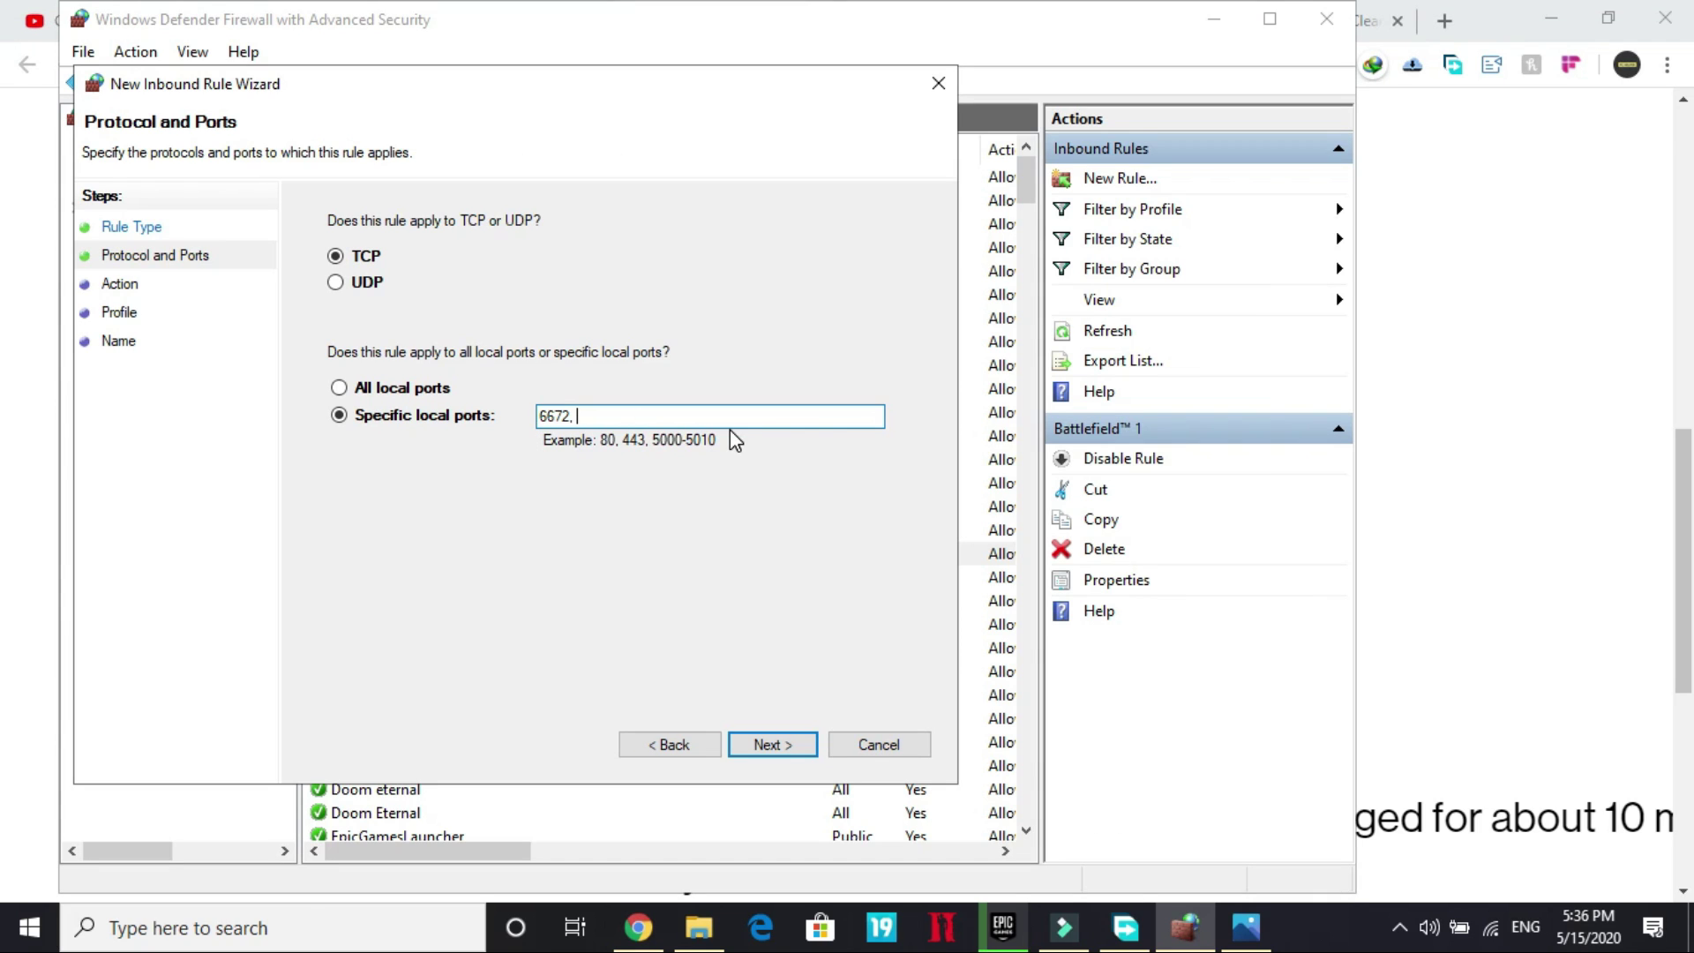
{"action": "key", "text": "ctrl+v"}
{"action": "type", "text": ","}
- Add local ports 61456, 61457 and 61458, and keep the rule on UDP
{"action": "key", "text": "ctrl+v"}
{"action": "key", "text": "BackSpace"}
{"action": "key", "text": "BackSpace"}
{"action": "type", "text": "6 ,"}
{"action": "key", "text": "ctrl+v"}
{"action": "key", "text": "BackSpace"}
{"action": "type", "text": "7"}
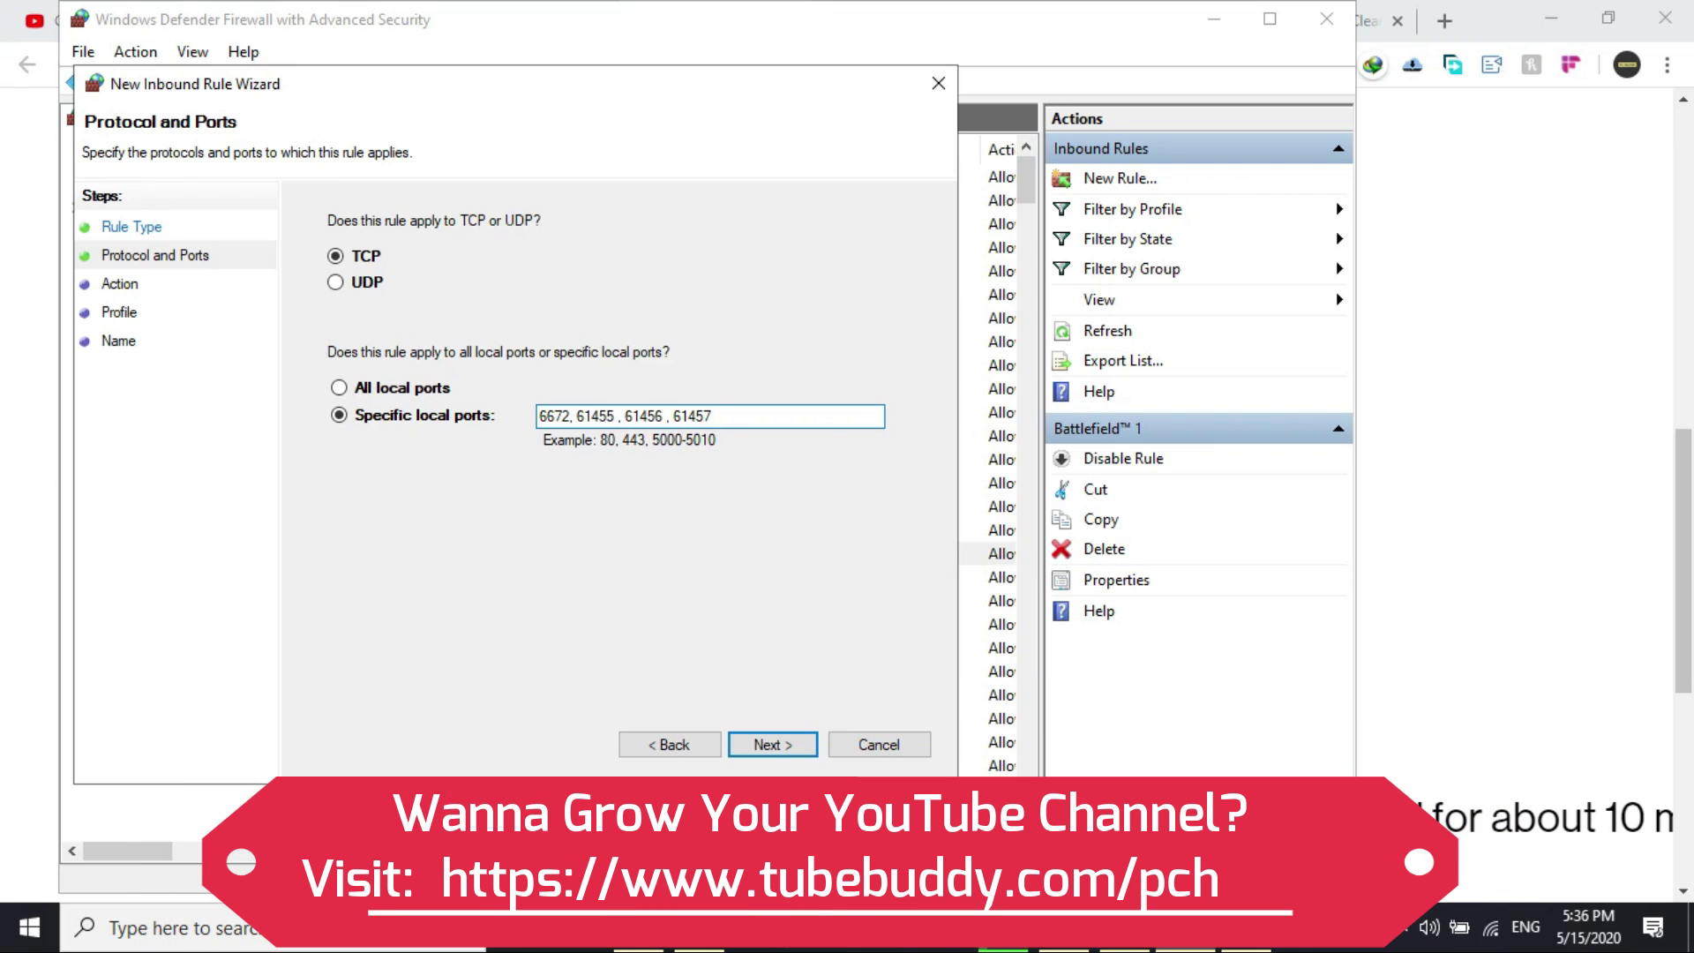
{"action": "type", "text": " ,"}
{"action": "key", "text": "ctrl+v"}
{"action": "key", "text": "BackSpace"}
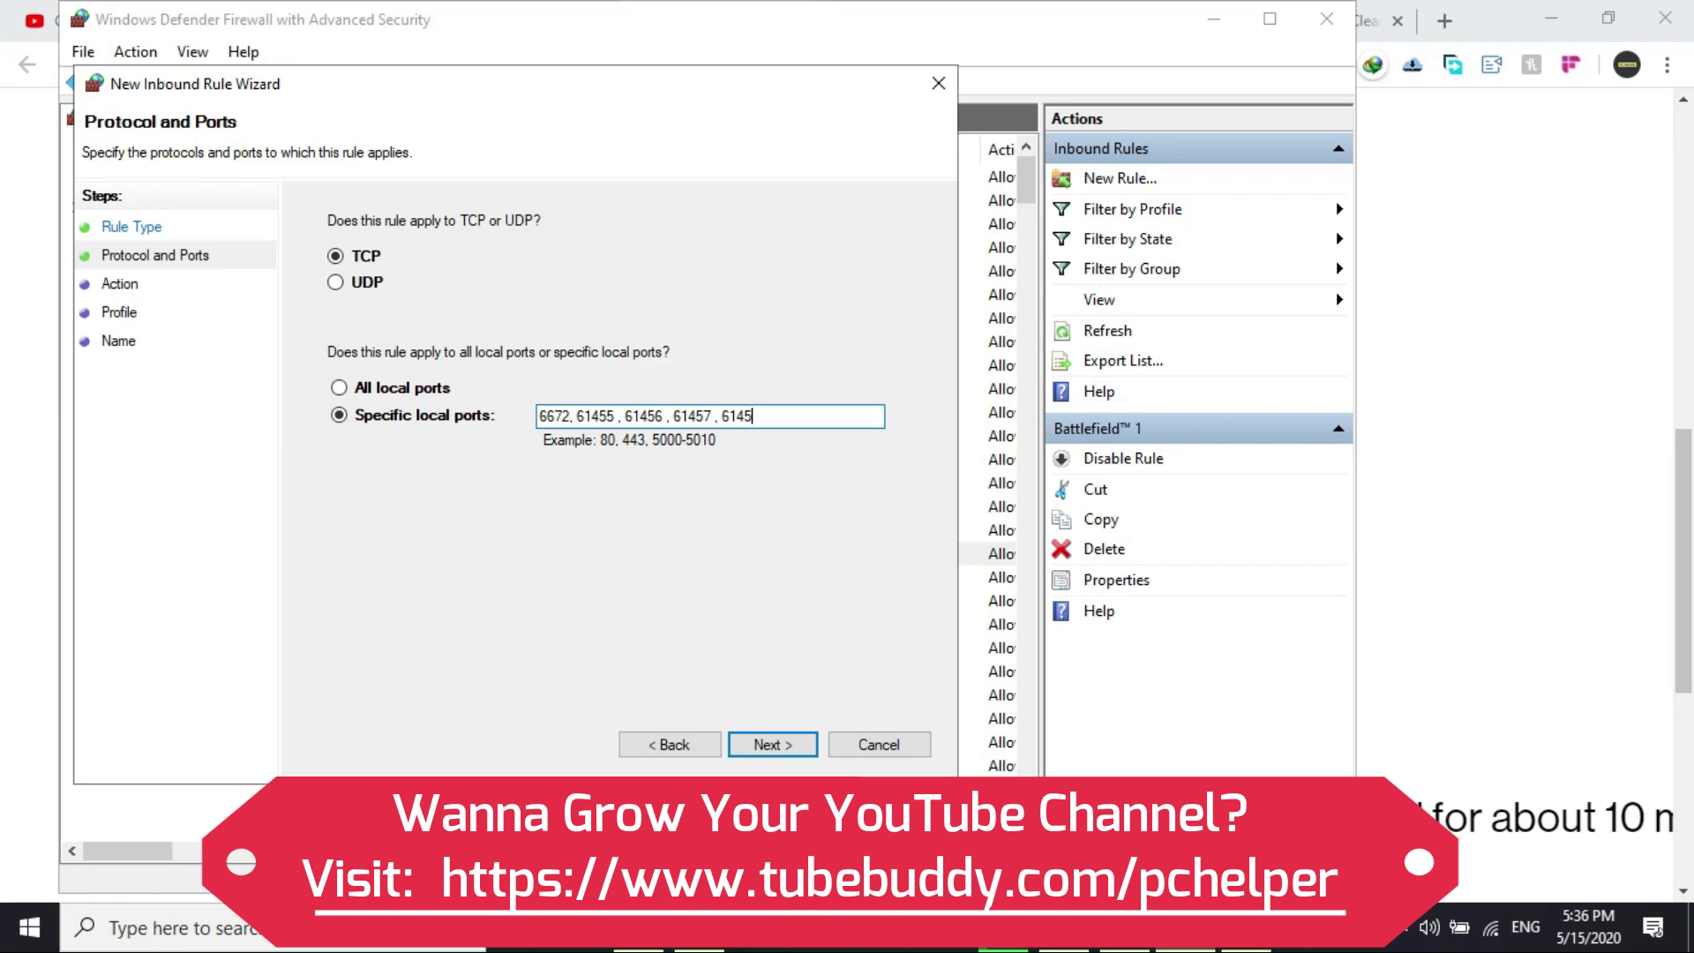
{"action": "type", "text": "8"}
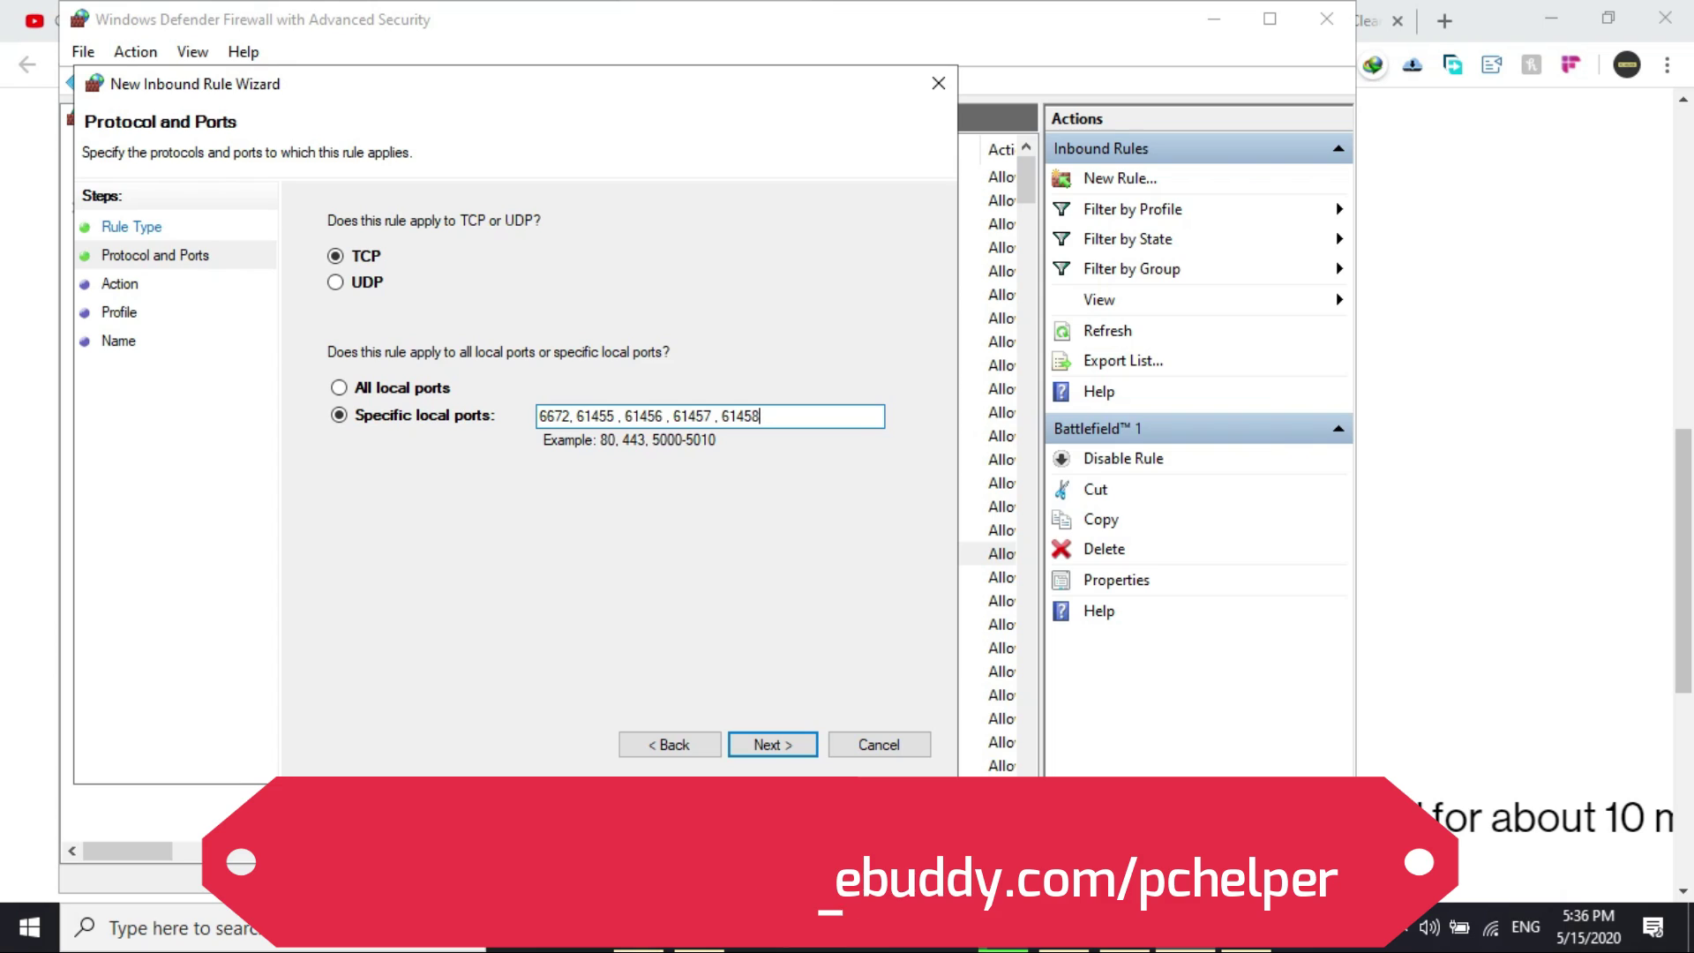
{"action": "left_click", "coordinate": [353, 282]}
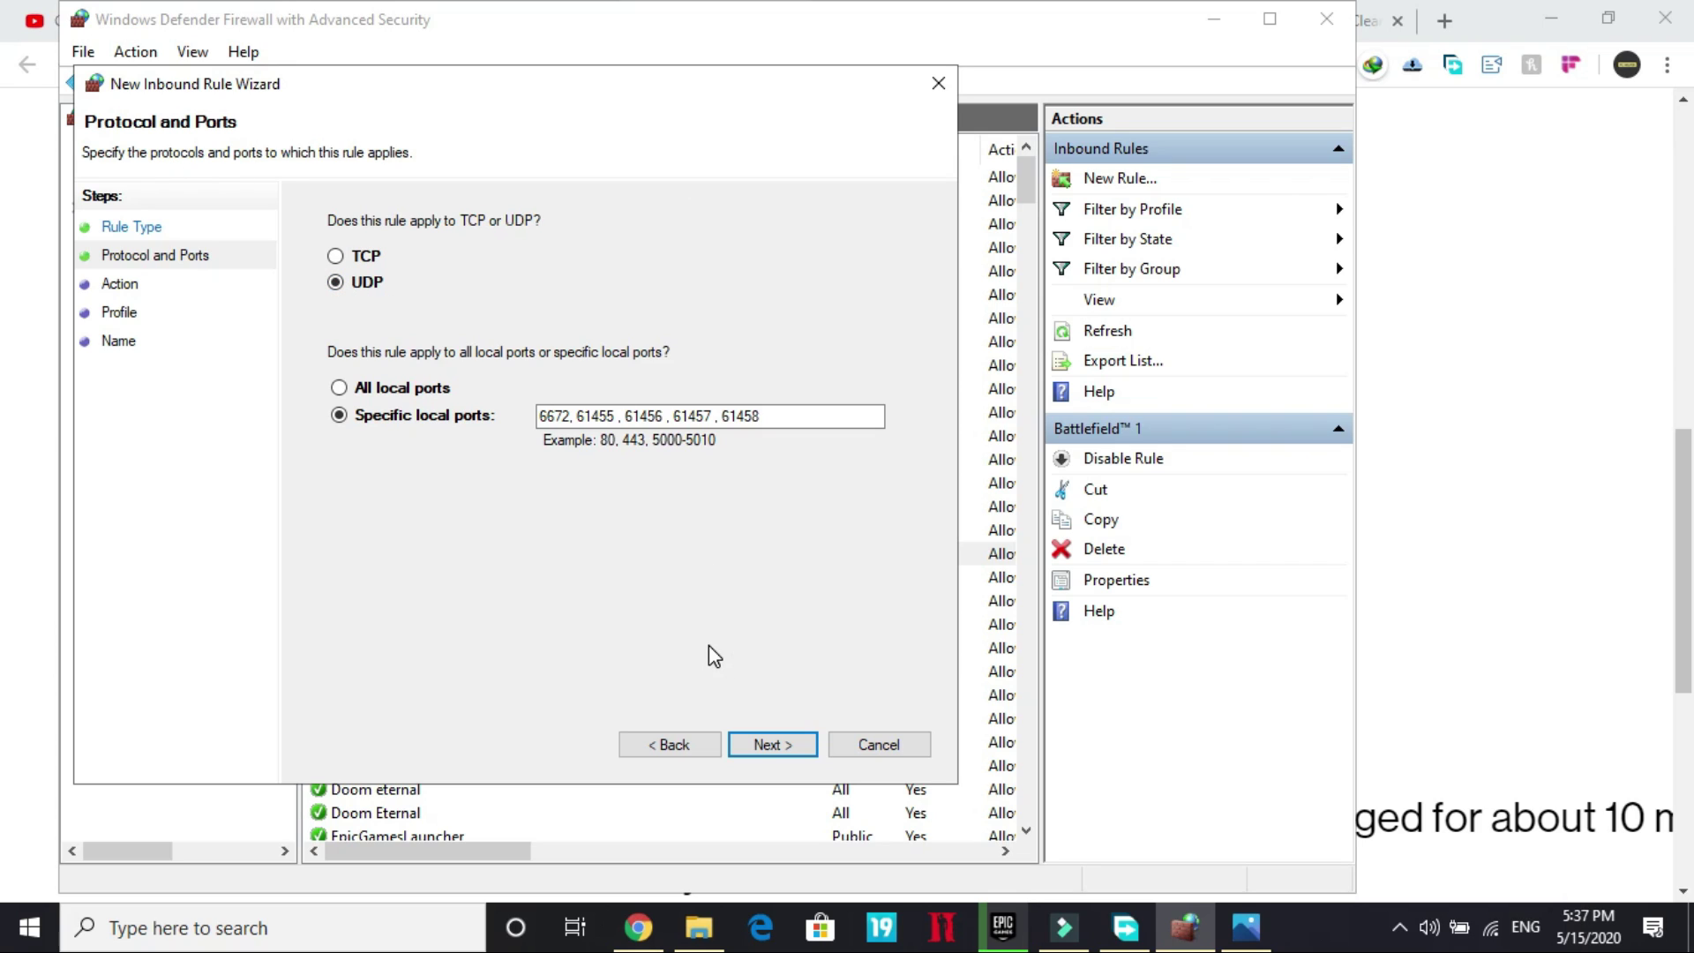
- Keep Allow the connection and all three profiles, name the rule 'GTA V', and finish
{"action": "left_click", "coordinate": [767, 750]}
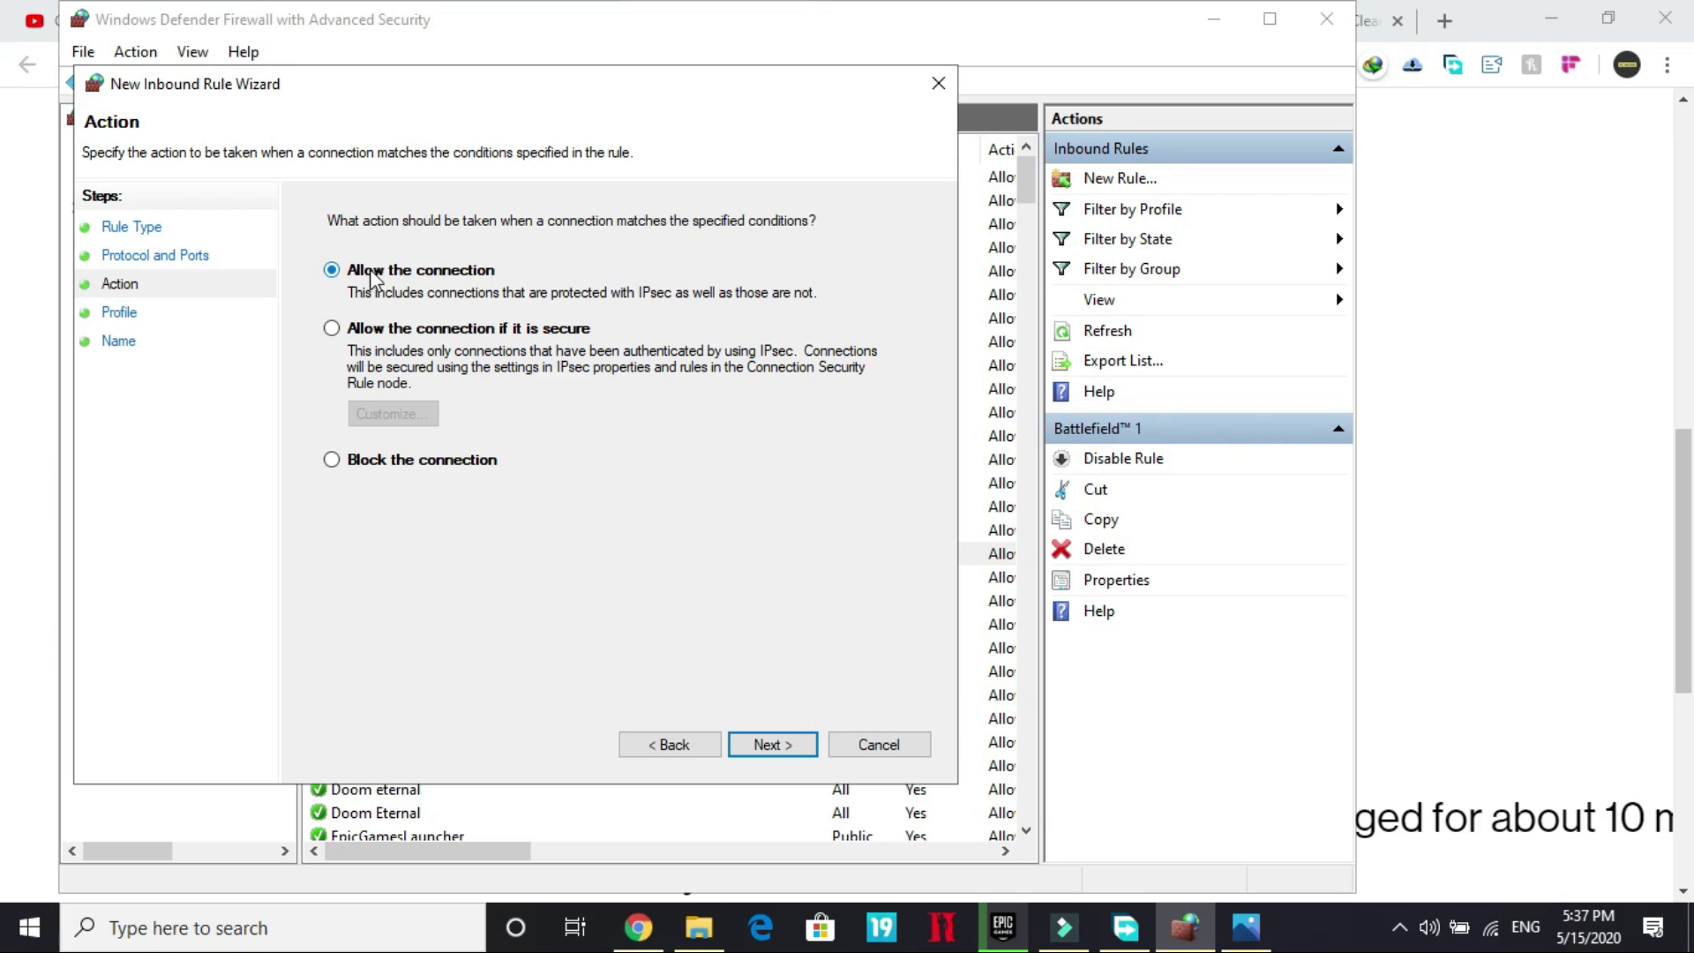
{"action": "left_click", "coordinate": [770, 746]}
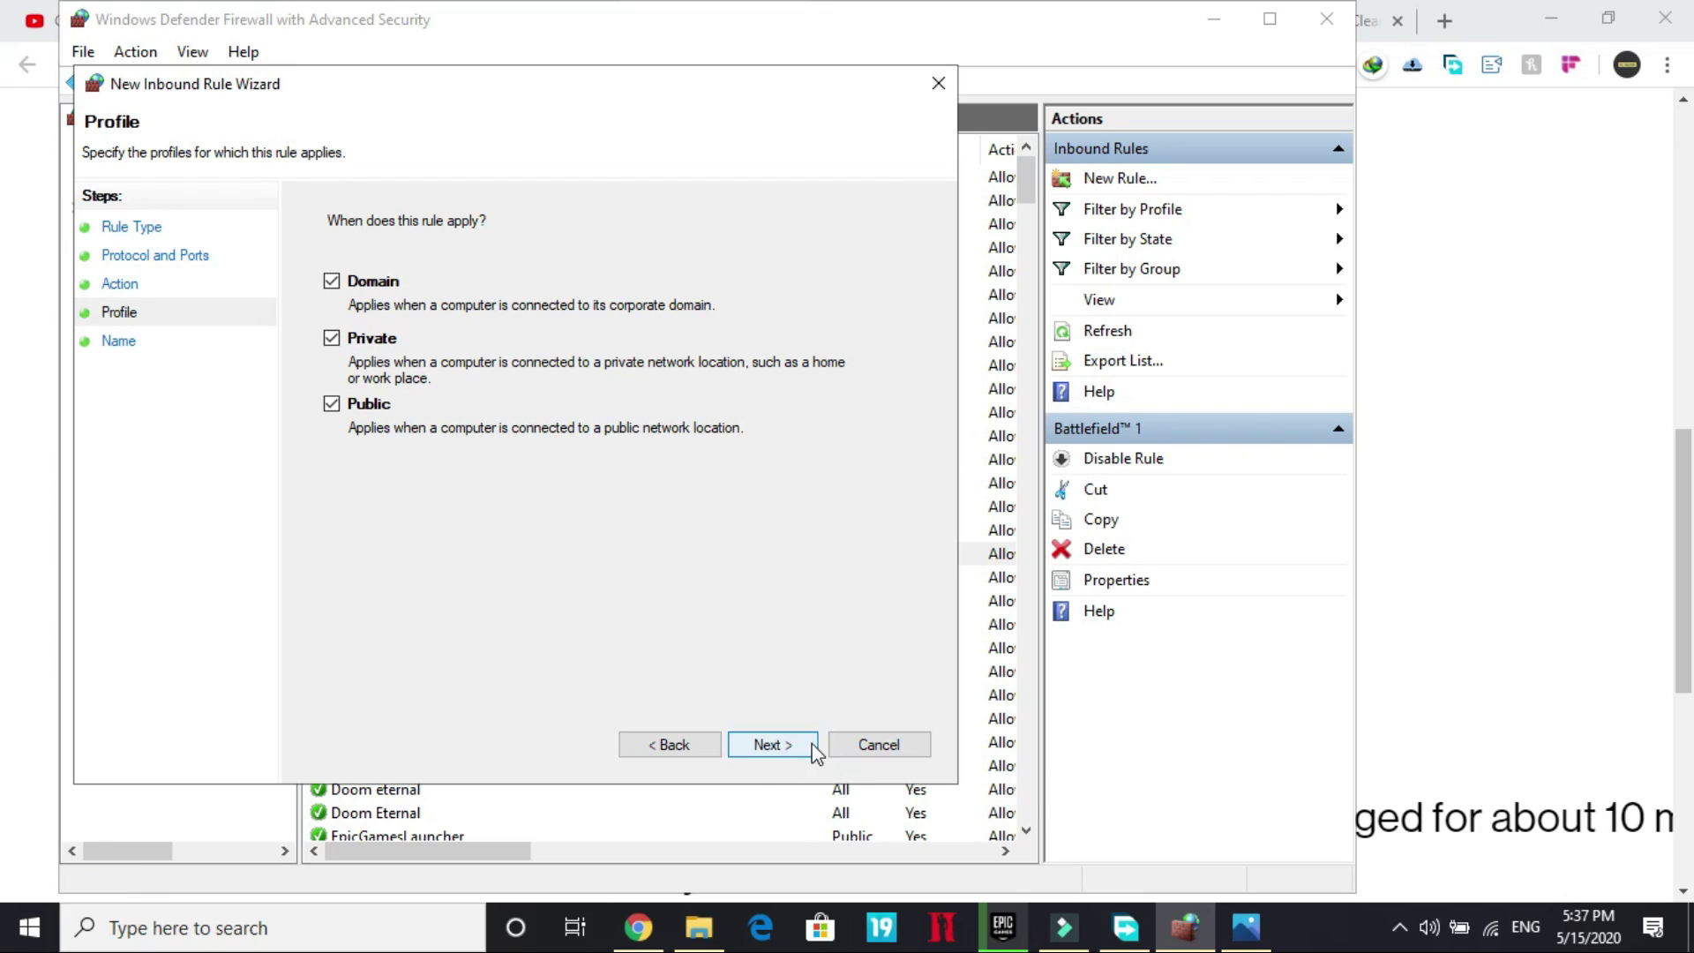
{"action": "left_click", "coordinate": [781, 747]}
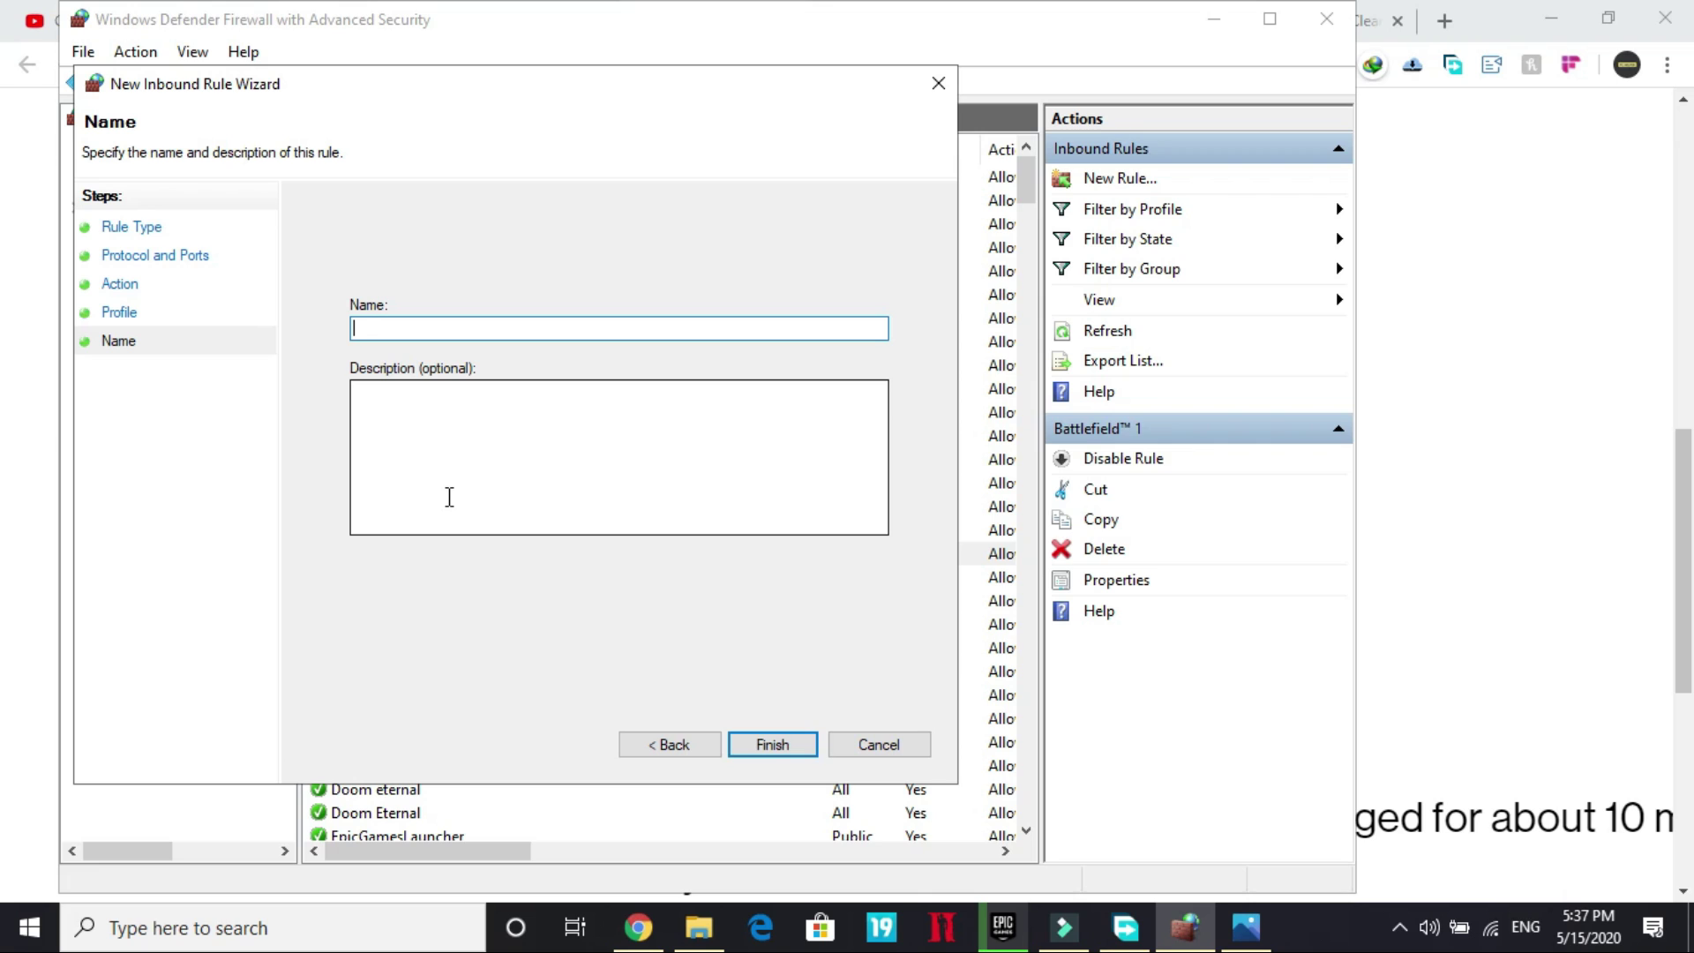
{"action": "type", "text": "GTA V"}
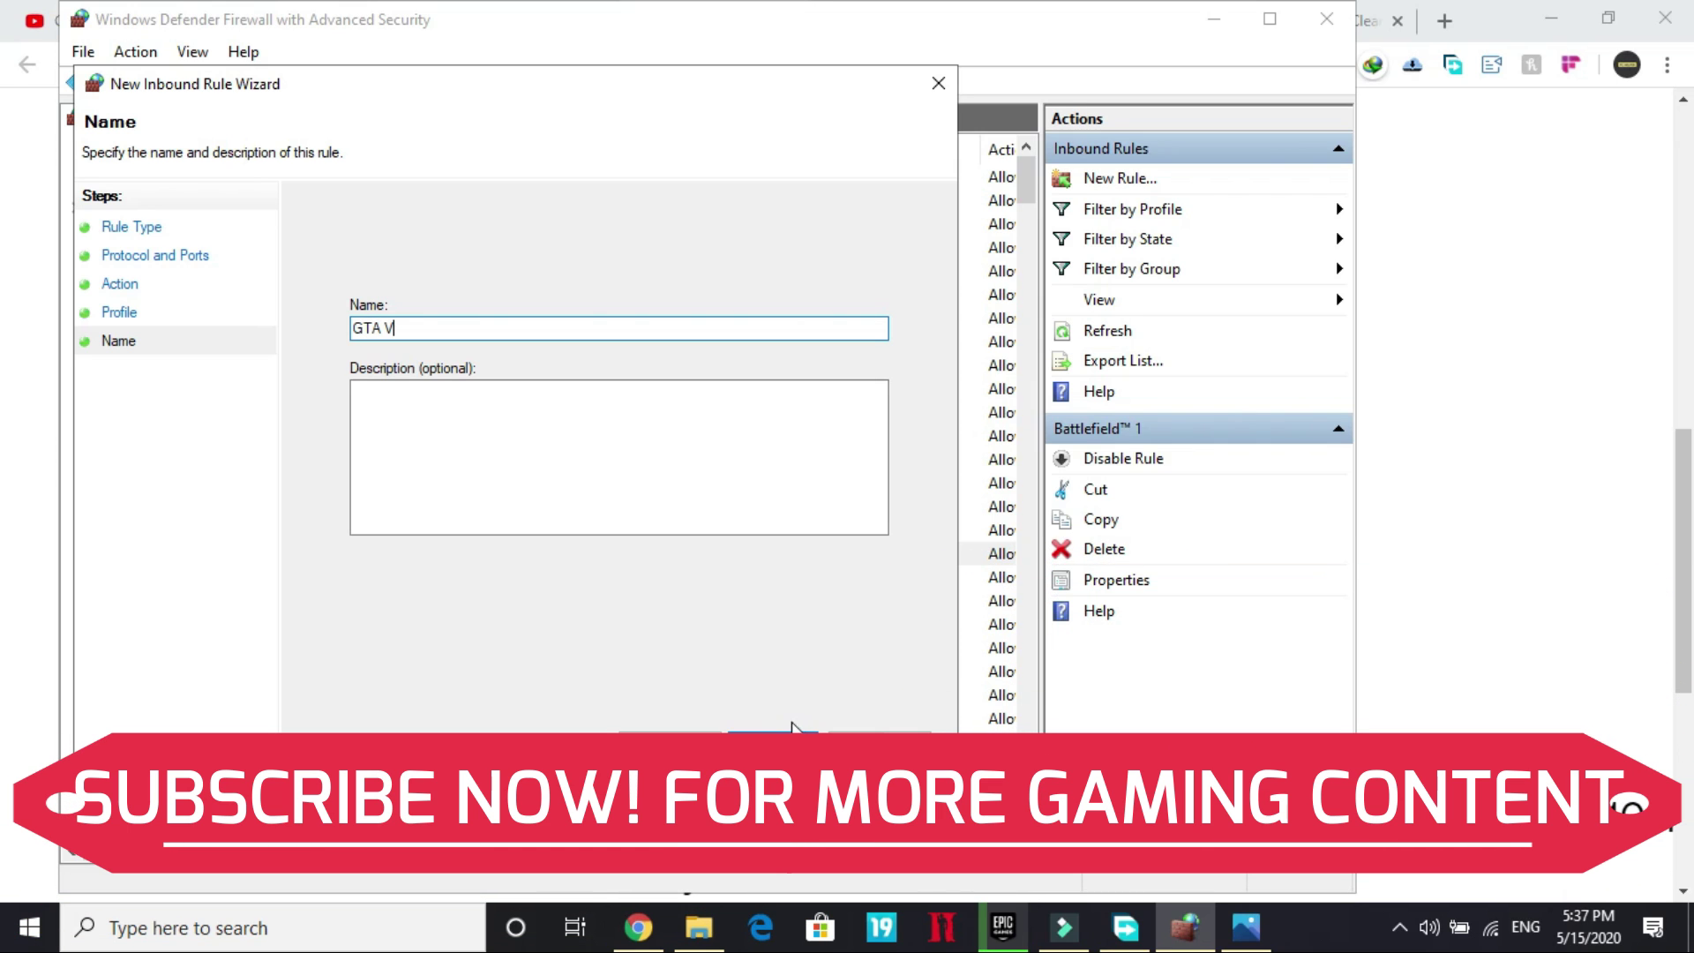
{"action": "left_click", "coordinate": [776, 746]}
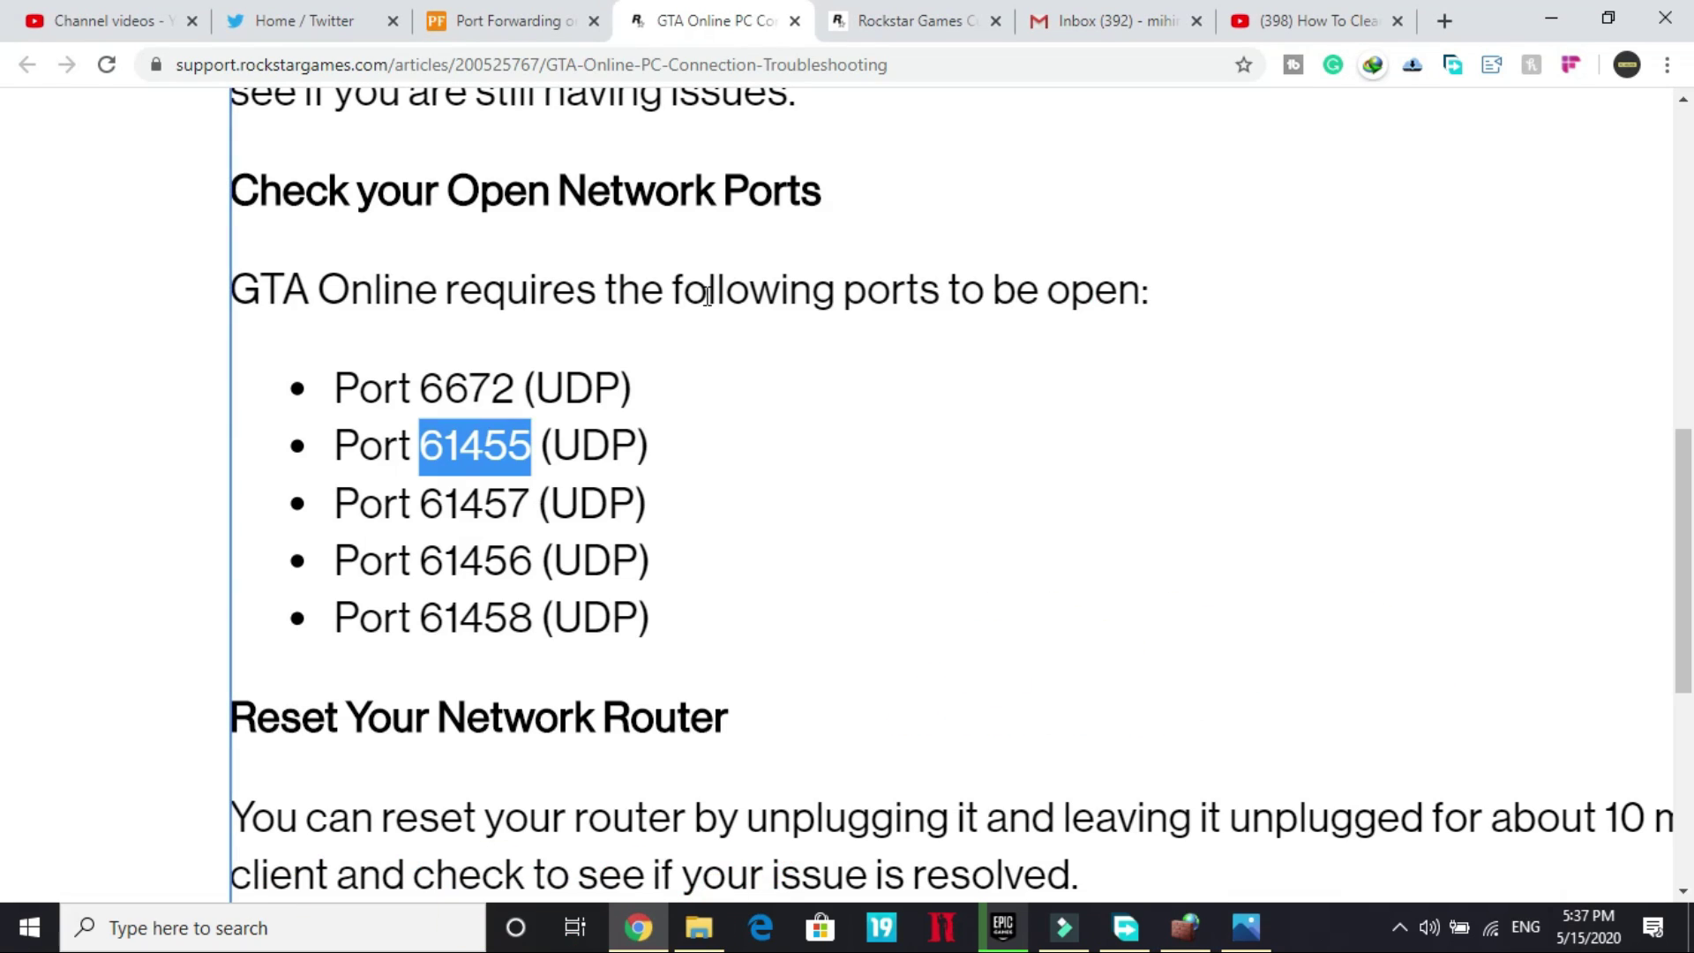
- Reset the article's zoom with Ctrl+minus and scroll back up to its title
{"action": "key", "text": "ctrl+minus"}
{"action": "key", "text": "ctrl+minus"}
{"action": "key", "text": "ctrl+minus"}
{"action": "key", "text": "ctrl+minus"}
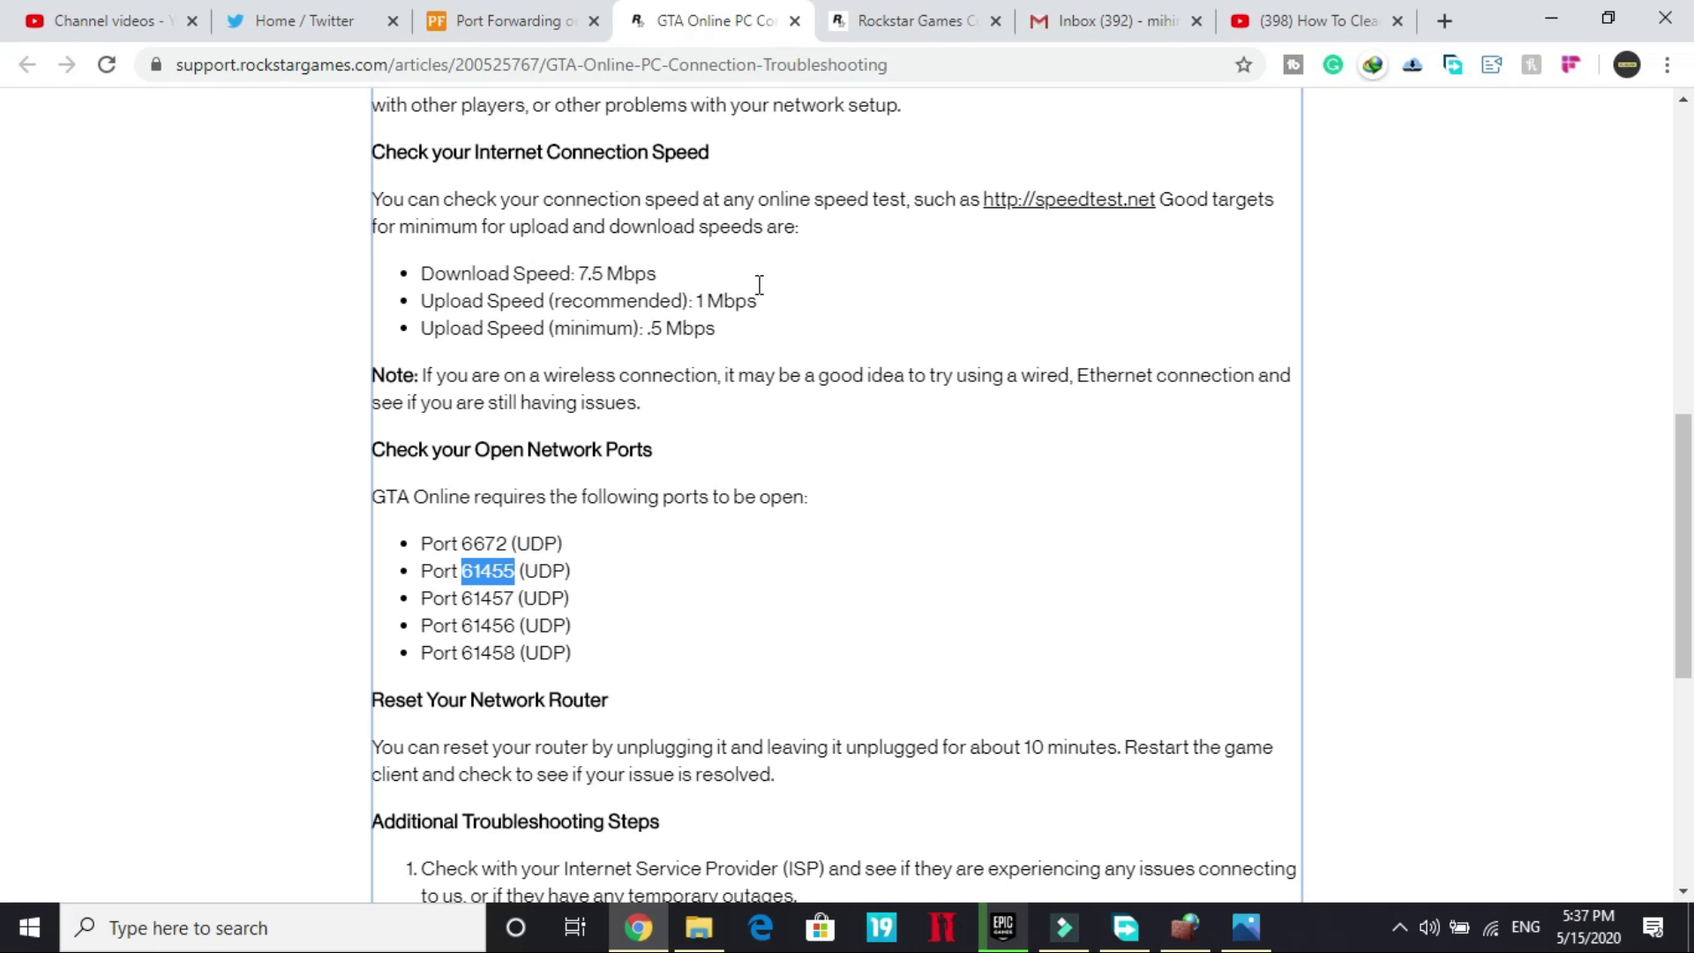
{"action": "scroll", "coordinate": [759, 284], "scroll_direction": "up", "scroll_amount": 10}
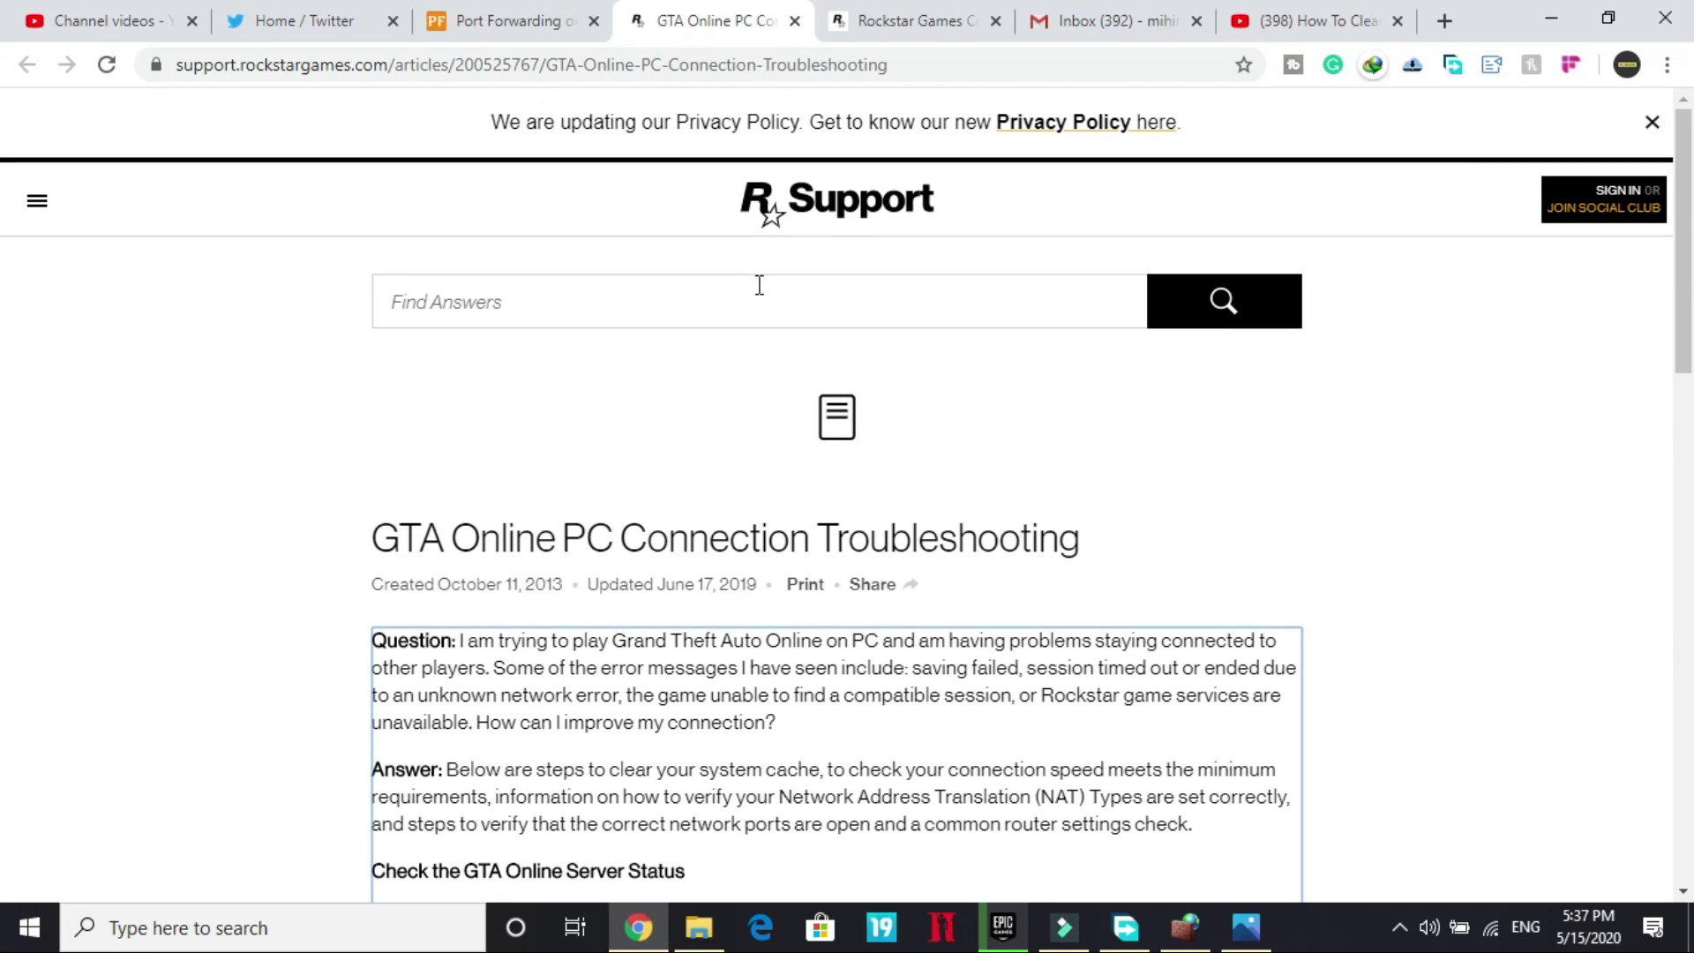